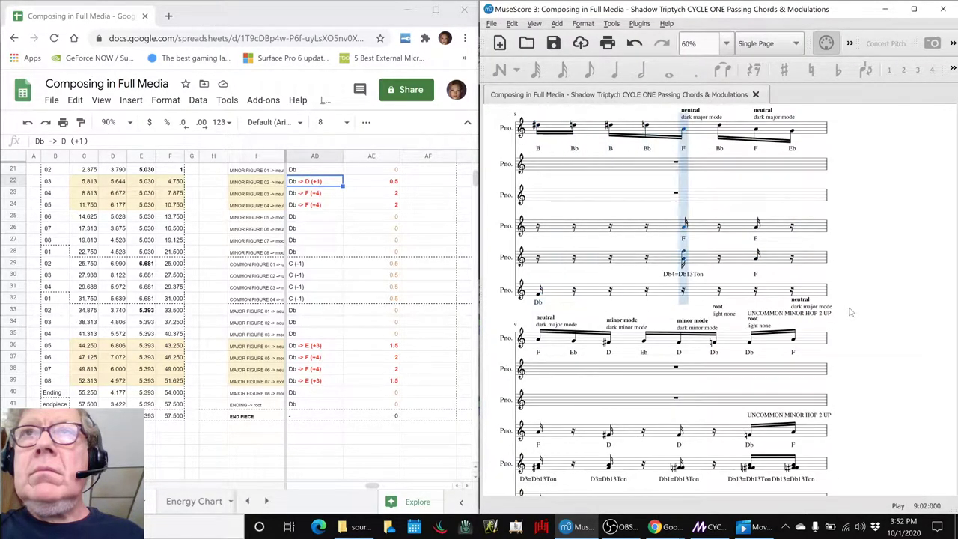
Step: Stop the score playback, return to the beginning and locate the first "MINOR FIGURE 02 -> neutral PLUS ONE" label
key("space")
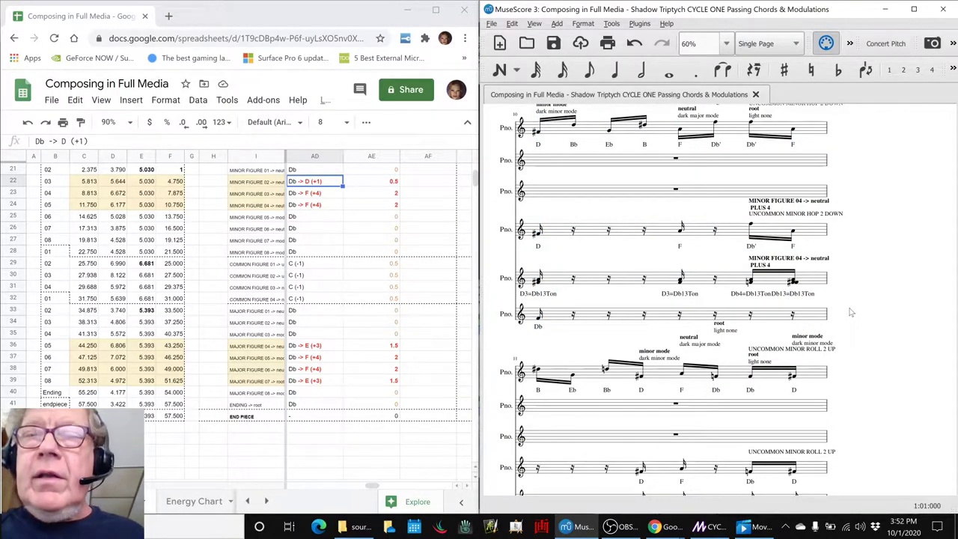
key("Home")
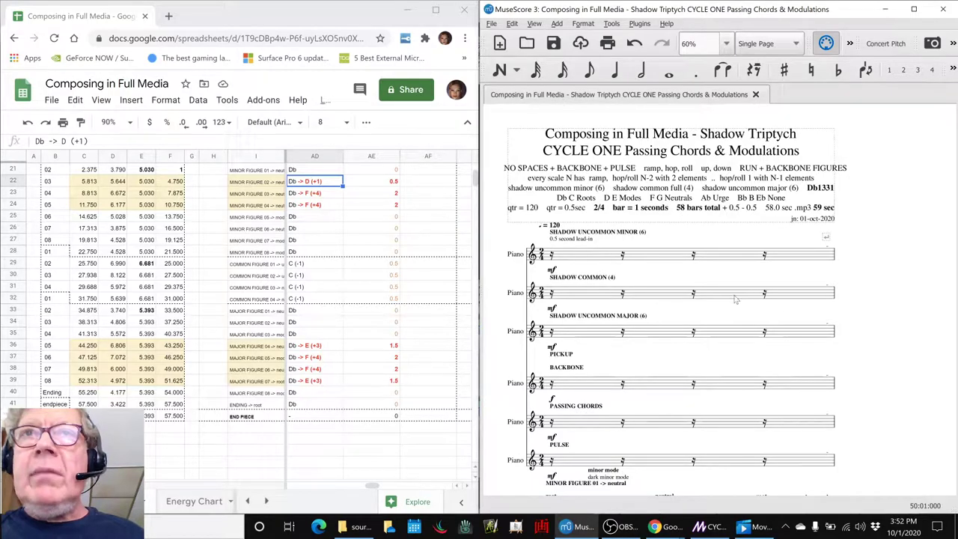
scroll(740, 283, "down", 5)
scroll(740, 283, "down", 3)
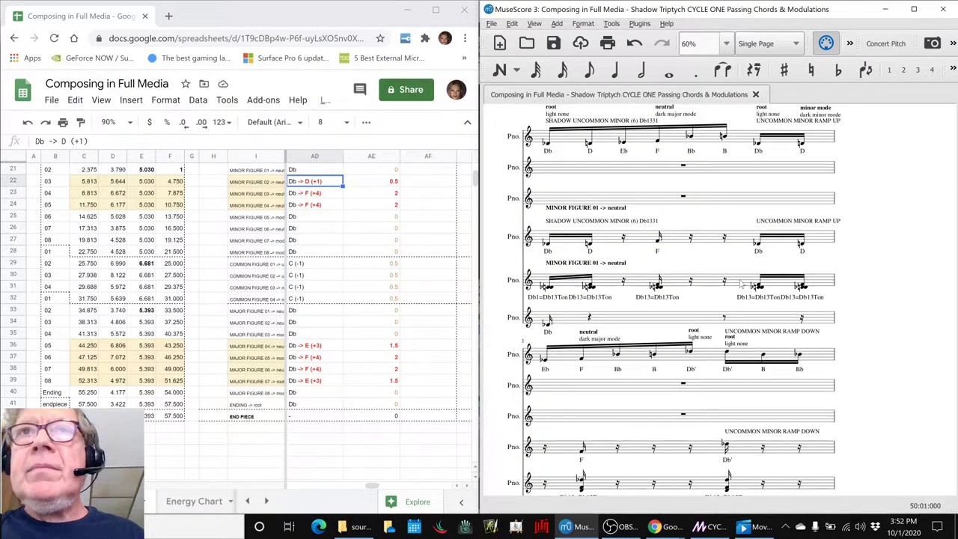
scroll(740, 283, "down", 3)
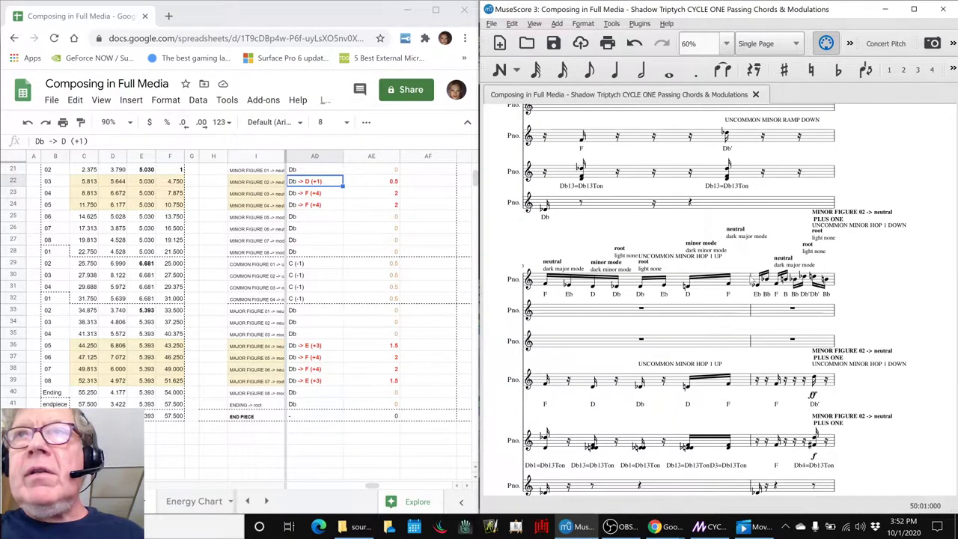
left_click(841, 216)
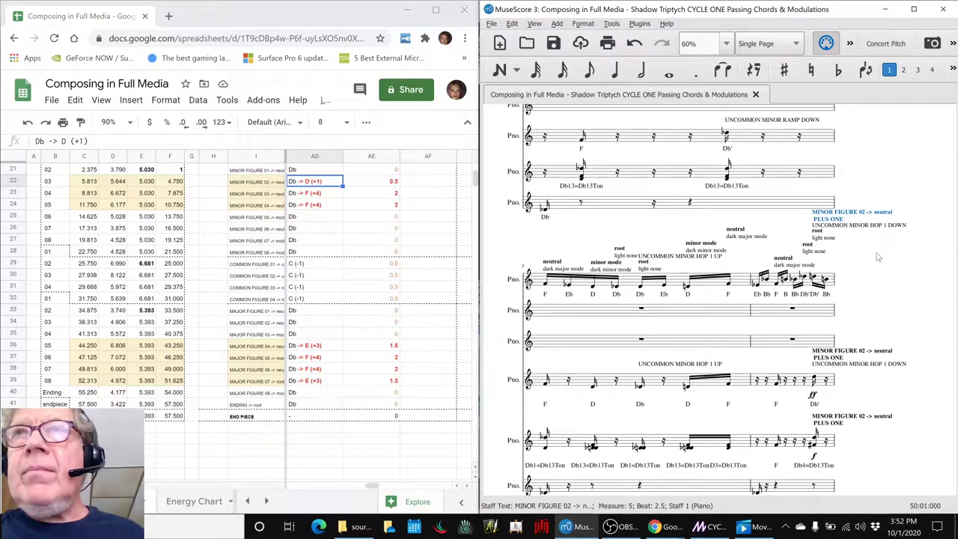
key("Escape")
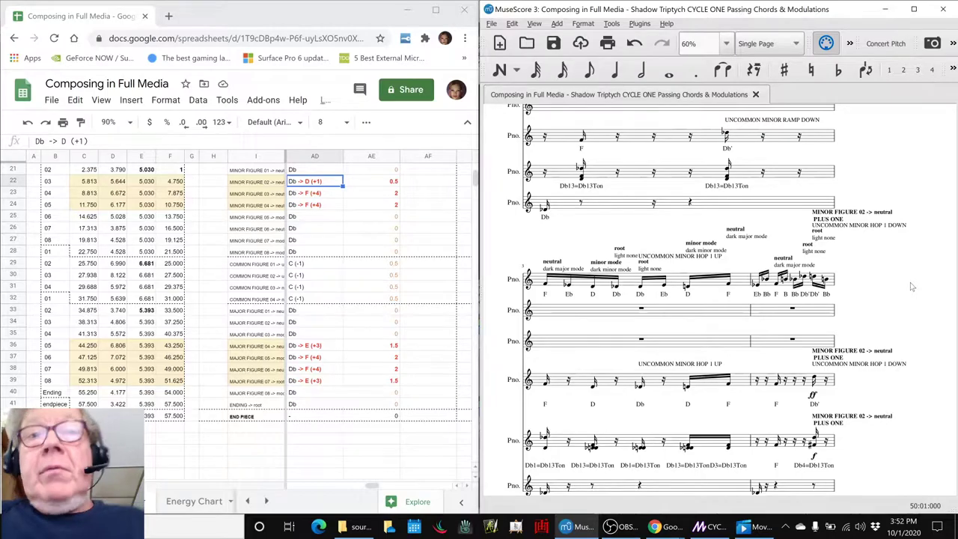
key("alt+Tab")
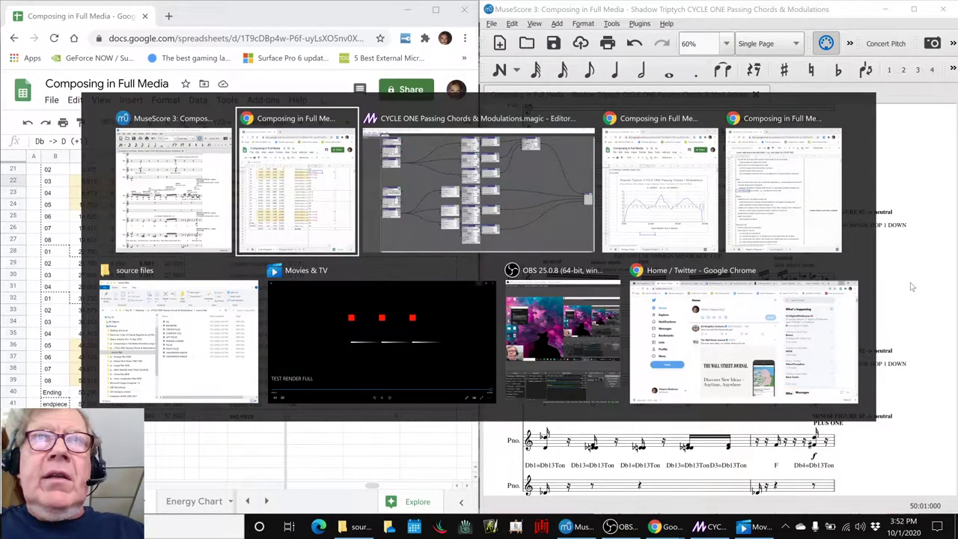
key("alt+Tab")
key("alt+Tab")
key("alt+Tab")
key("alt+Tab")
key("alt+Tab")
key("alt+Tab")
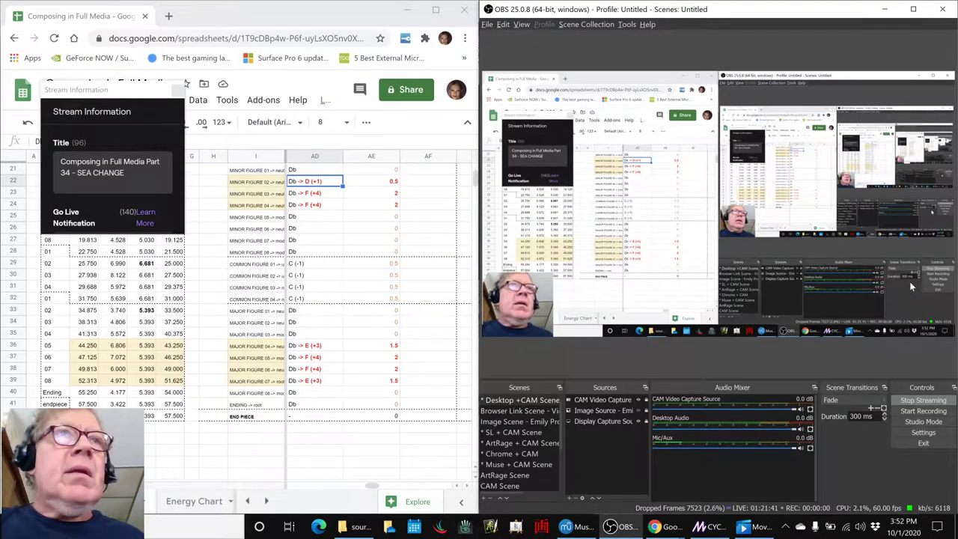
left_click(615, 528)
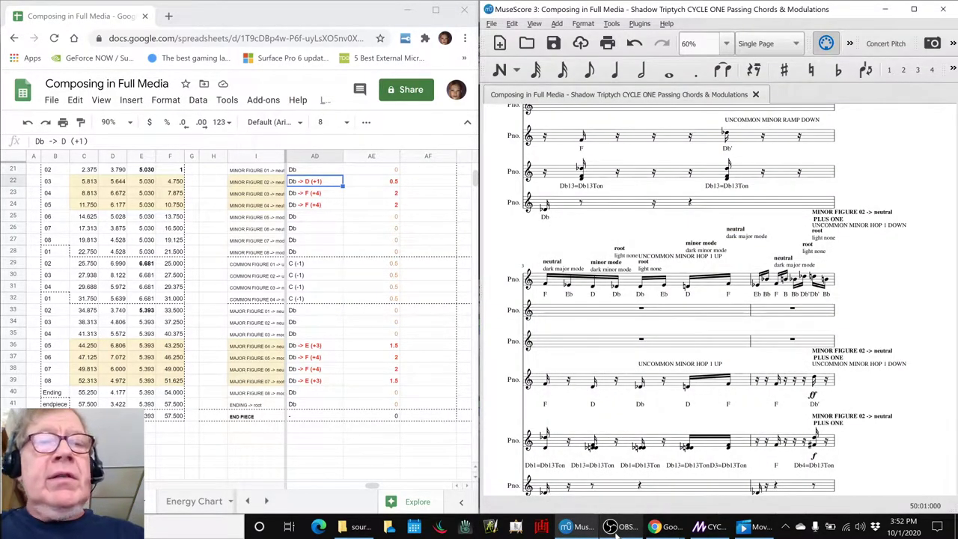
Step: Switch to the spreadsheet window with the session notes and select the idea about listening to ramps, hops and rolls in solo
key("alt+Tab")
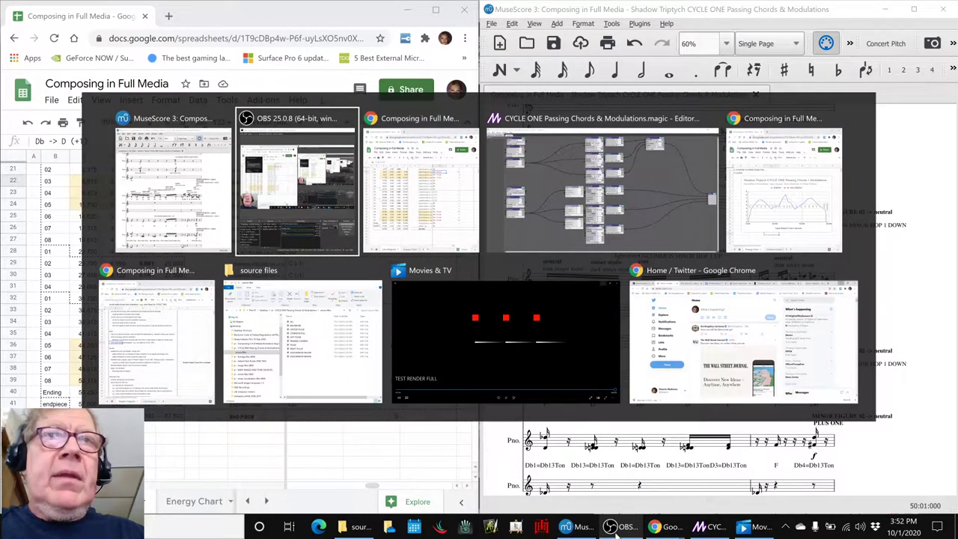
key("alt+Tab")
key("alt+Tab")
key("alt+Tab")
key("alt+Tab")
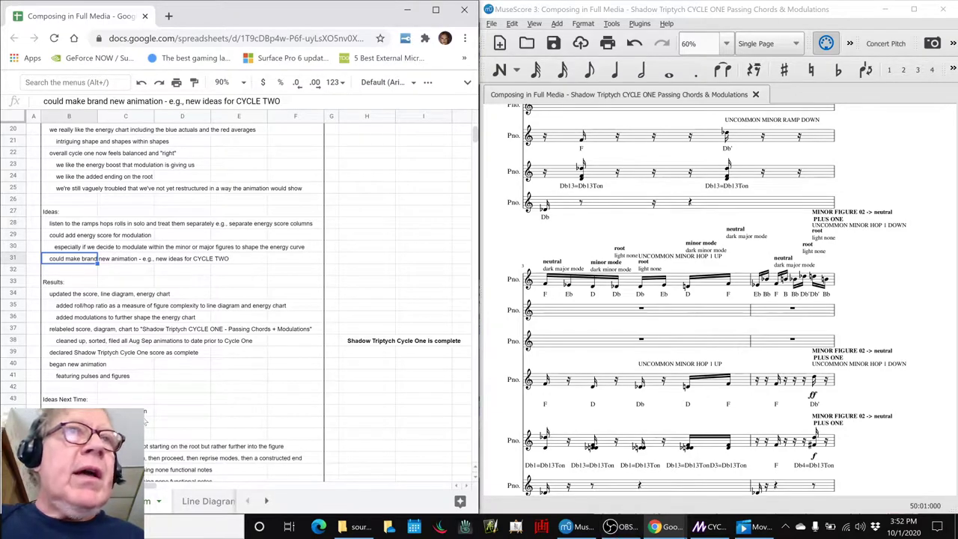
left_click(90, 225)
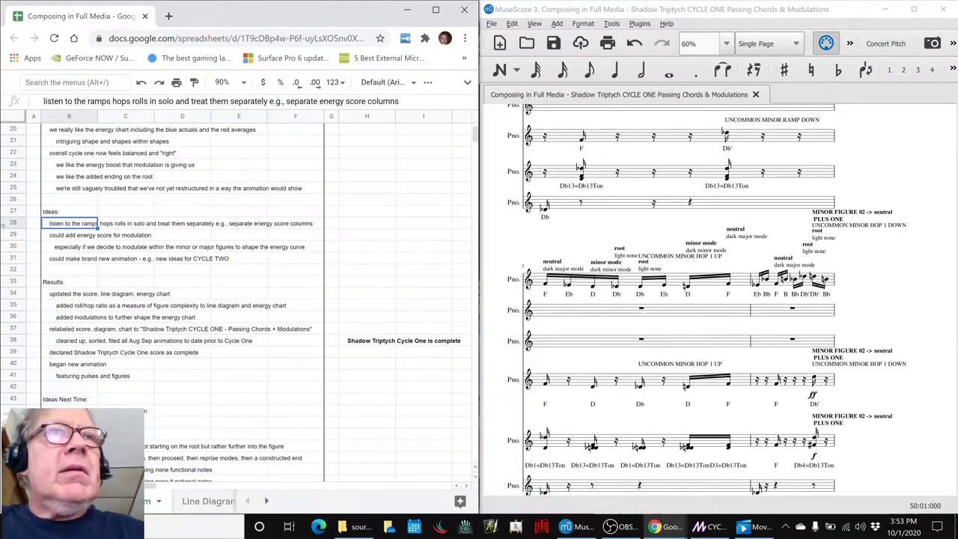
Step: Return to the modulation spreadsheet and examine the modulation values and score formulas of MINOR FIGURE 02 and 03 alongside the score
key("alt+Tab")
key("Tab")
key("Tab")
key("Tab")
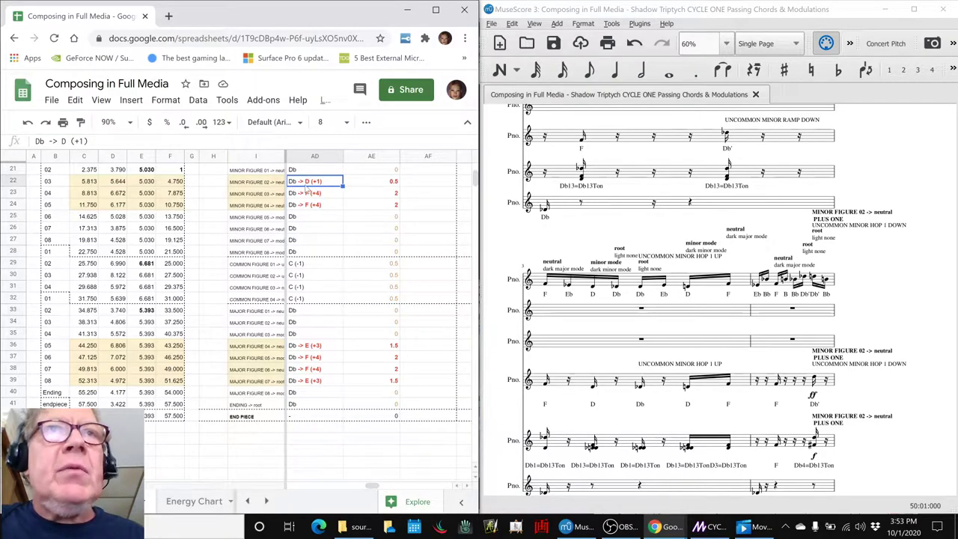
left_click(864, 215)
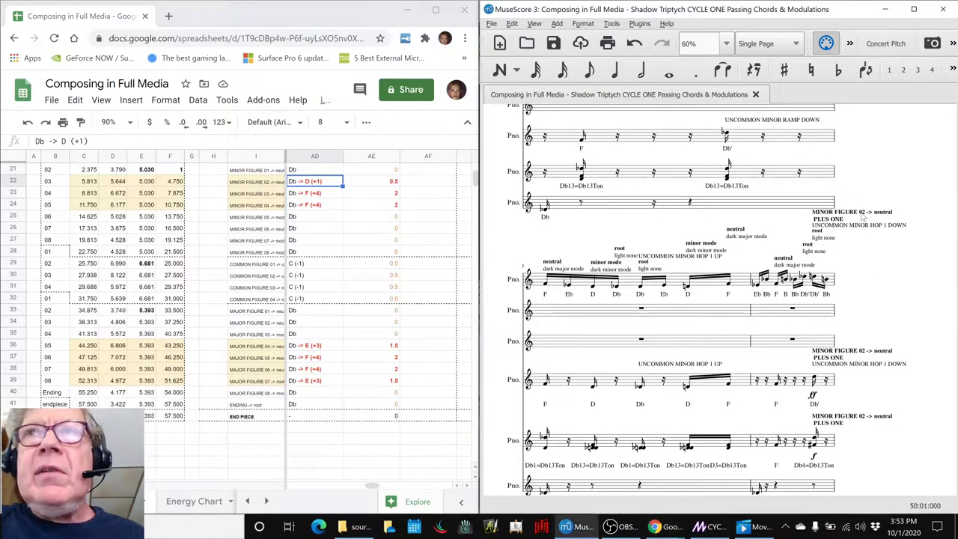
left_click(255, 187)
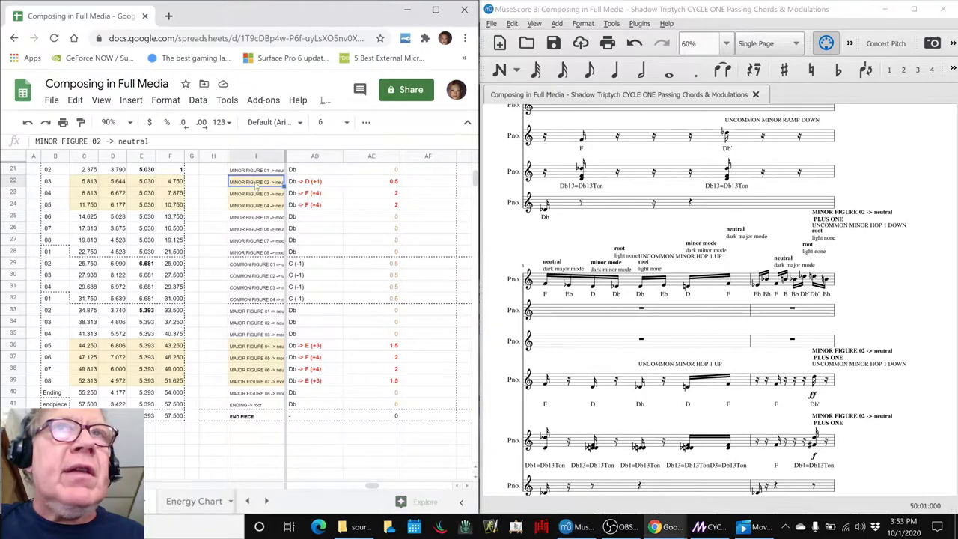
left_click(383, 182)
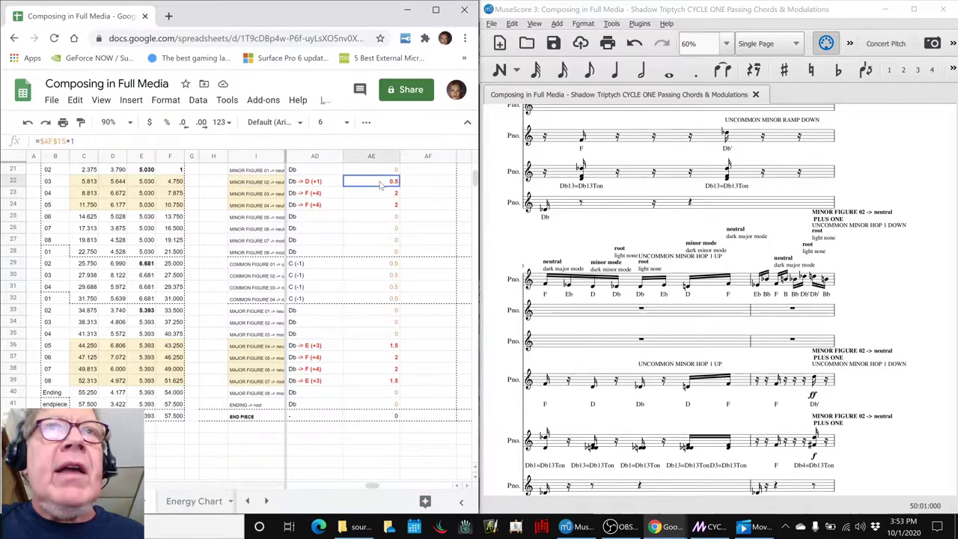
left_click(315, 196)
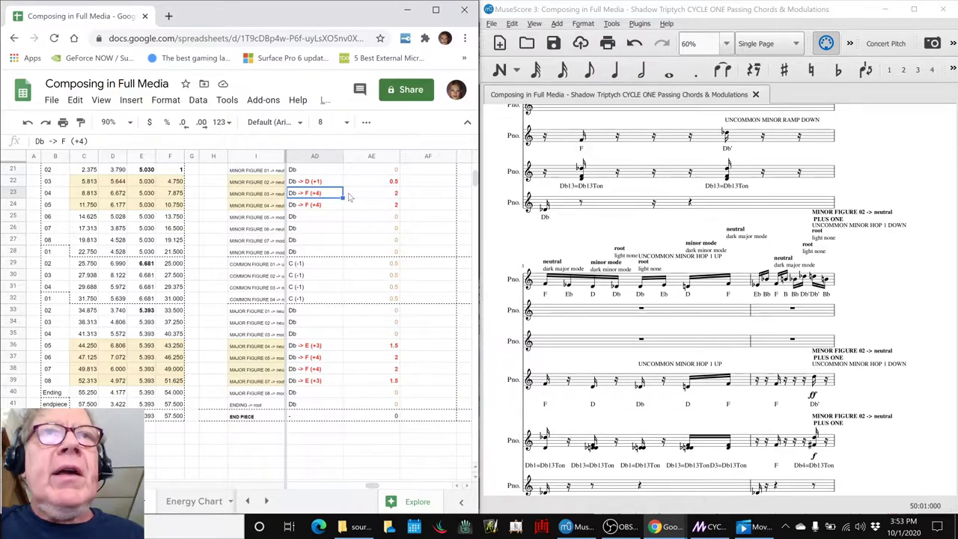
left_click(375, 195)
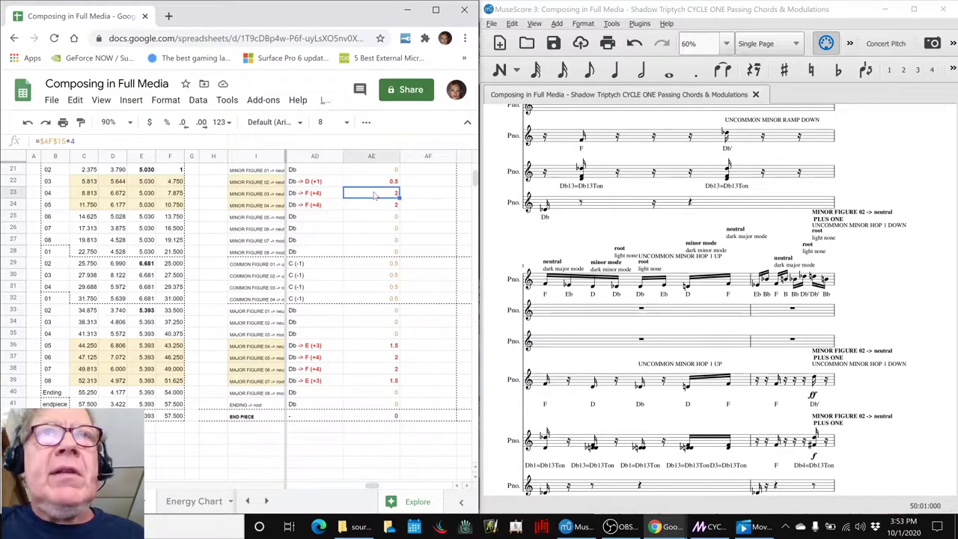
Step: Bring up the spreadsheet window with the Energy Chart beside the modulation table
key("alt+Tab")
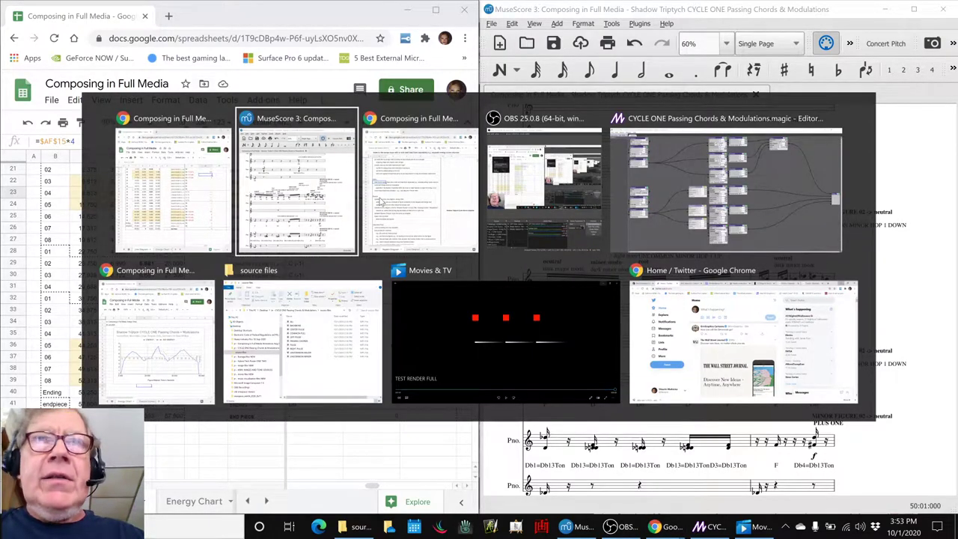
key("alt+Tab")
key("alt+Tab")
key("alt+Tab")
key("alt+Tab")
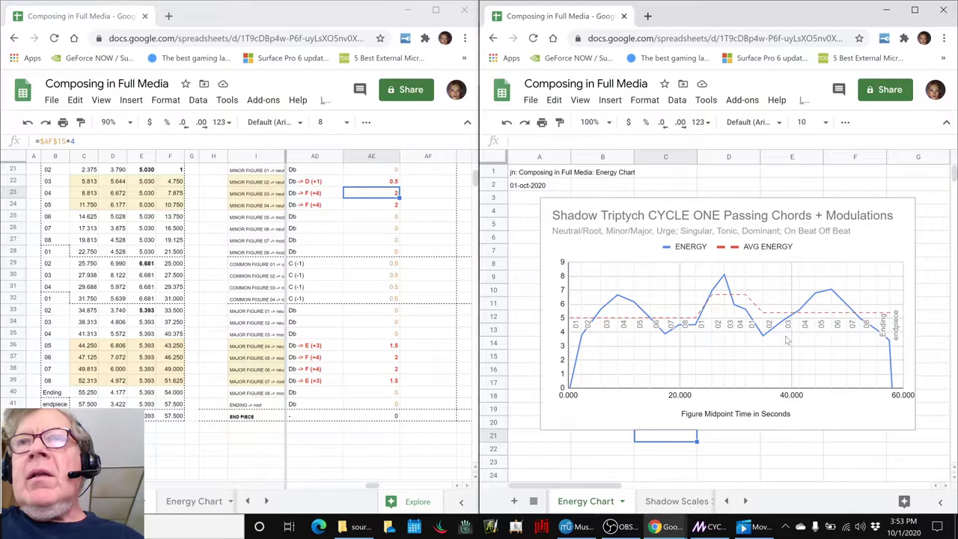
Step: Set the modulation energy weight in cell AF14 to 0 to see its effect on the energy chart
scroll(384, 269, "up", 5)
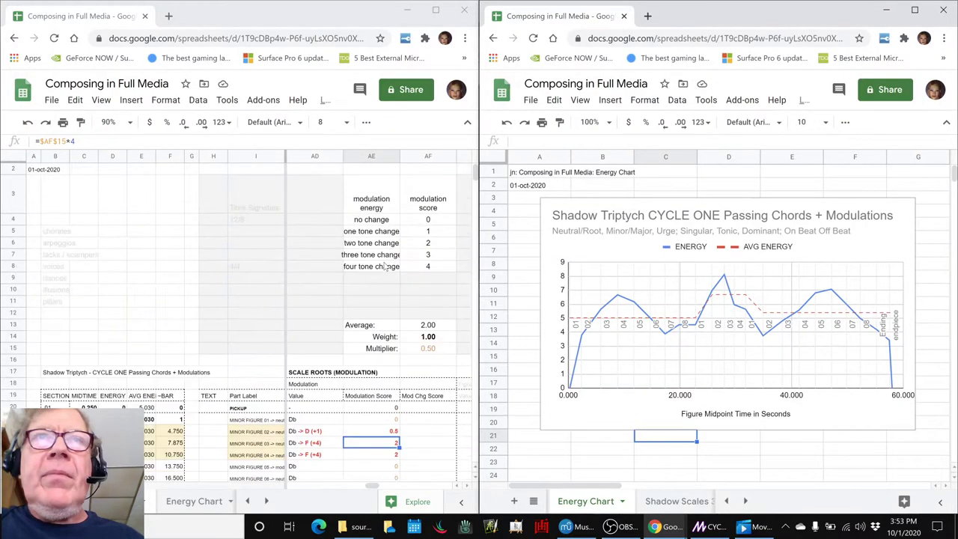
scroll(384, 270, "down", 4)
scroll(419, 247, "up", 2)
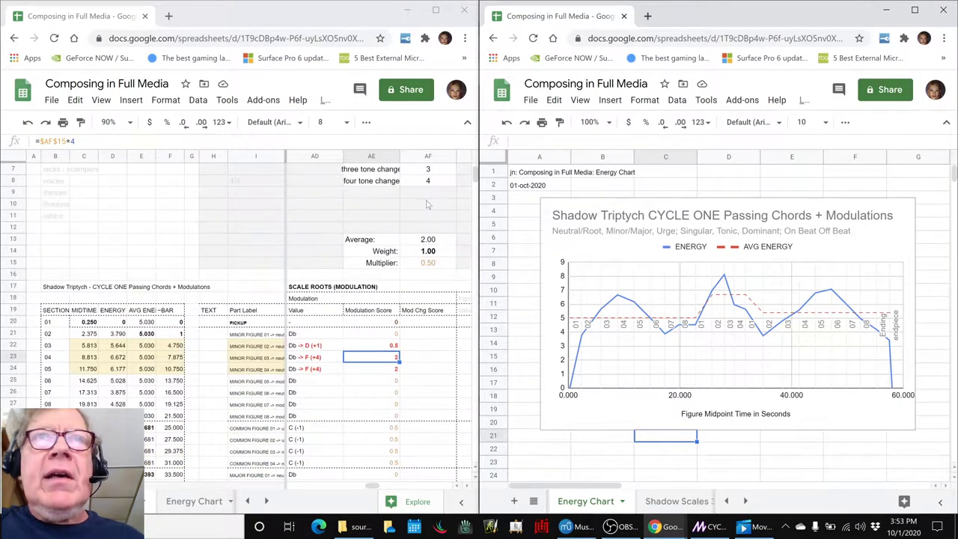
left_click(425, 252)
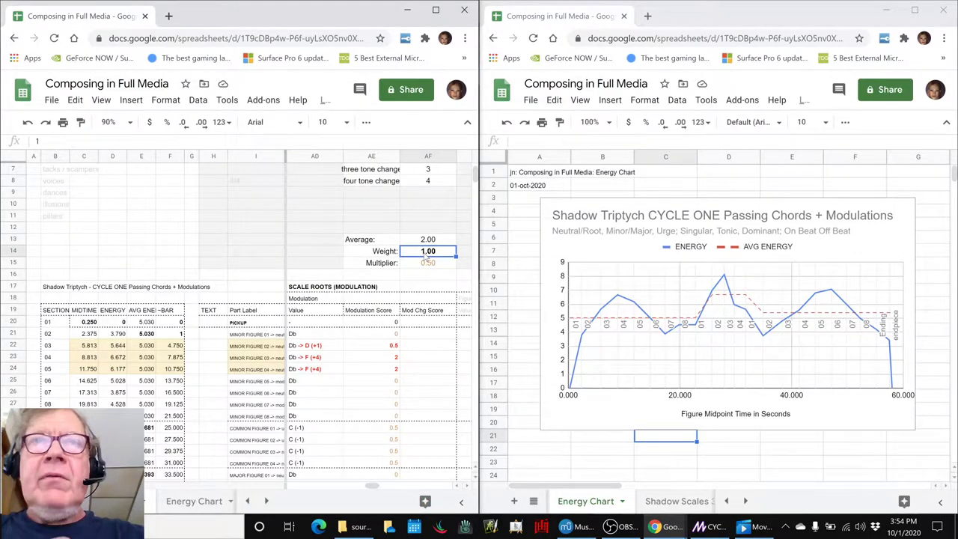
type("0")
key("Return")
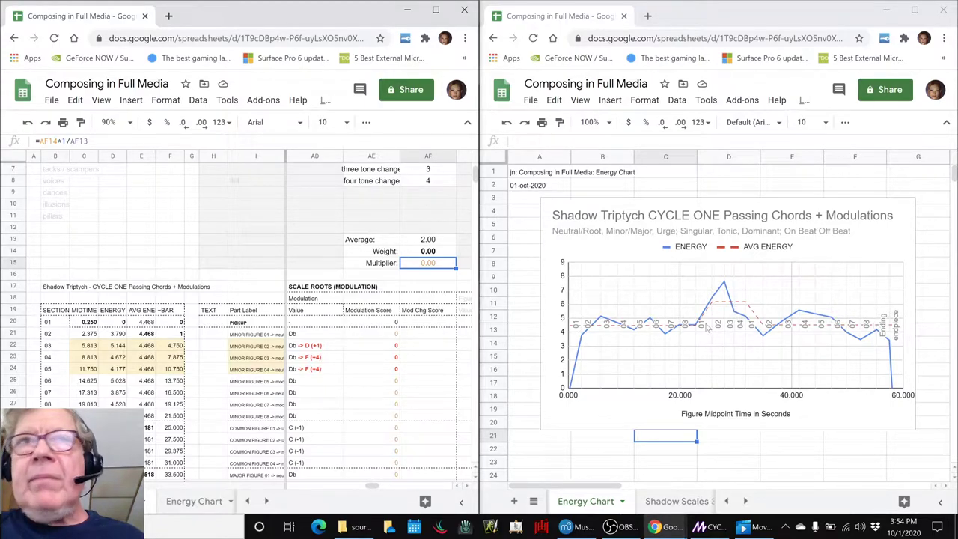
Step: Restore the modulation energy weight in cell AF14 to 1
left_click(440, 256)
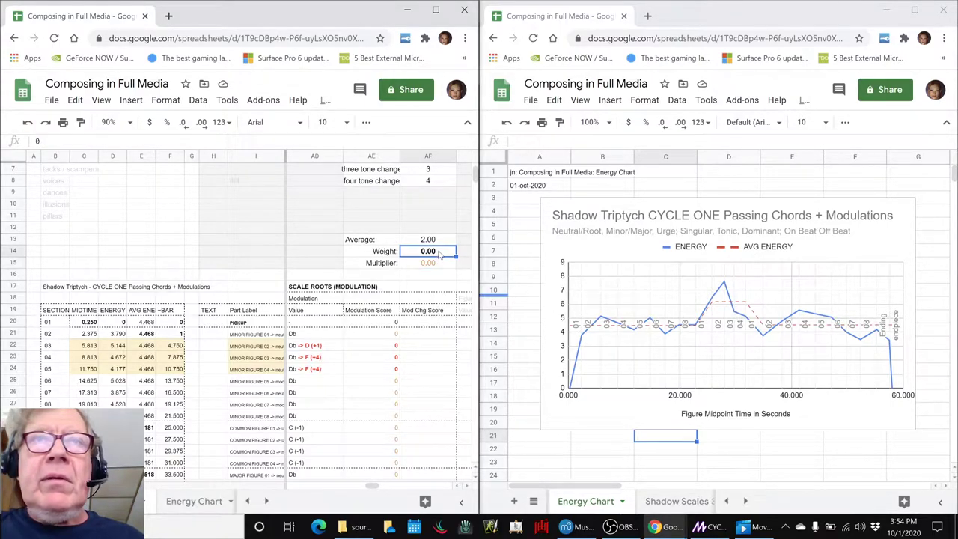
type("1")
key("Return")
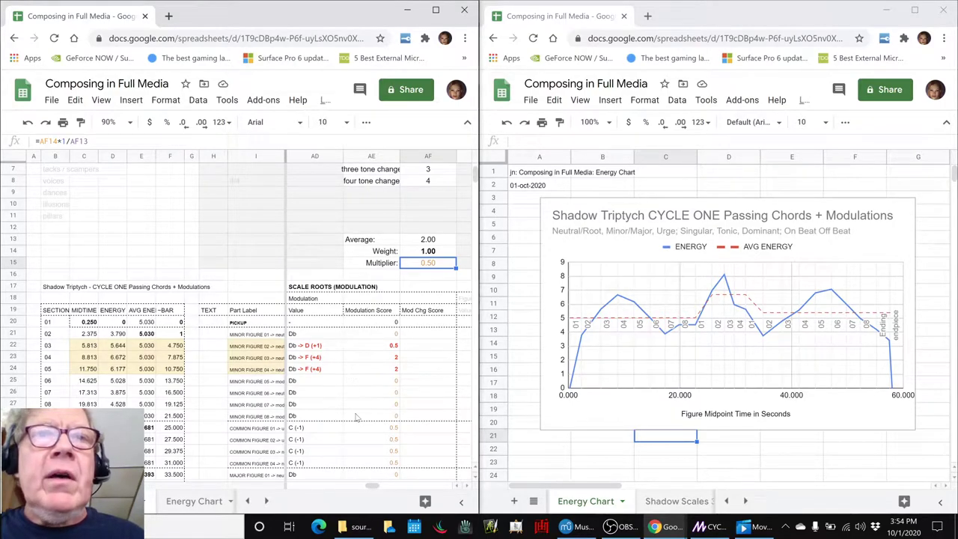
Step: Set the Backbone + Passing dynamic energy weight in cell Z14 to 0 to see its effect on the energy chart
scroll(357, 490, "left", 4)
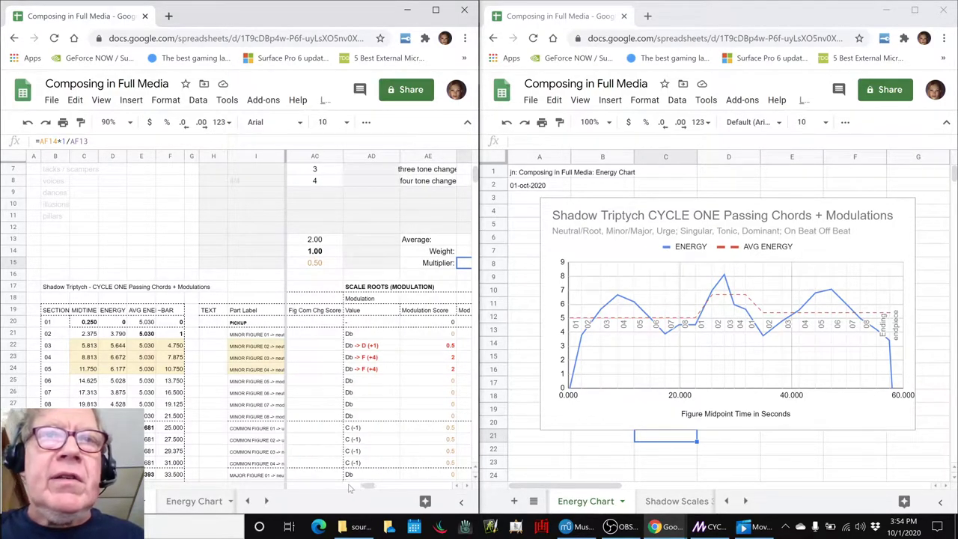
scroll(345, 488, "left", 2)
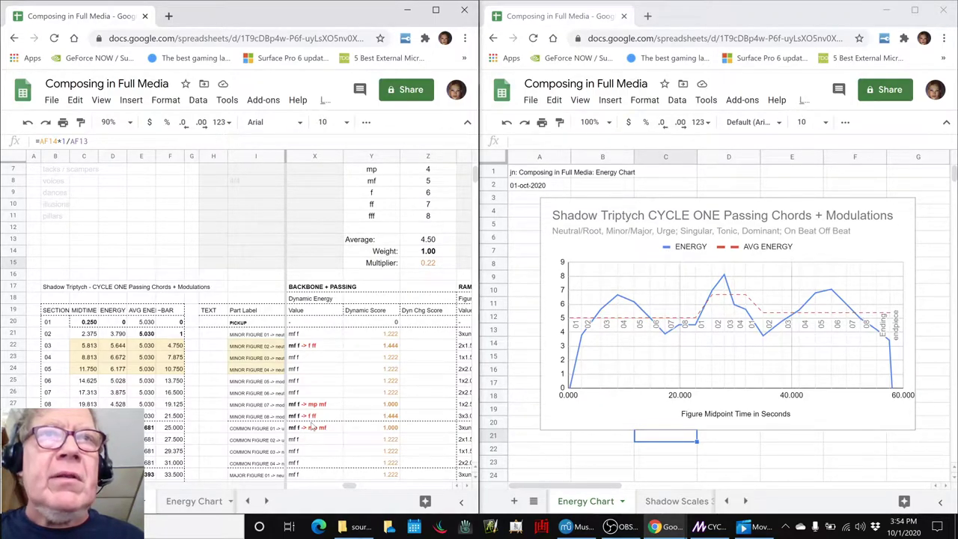
scroll(312, 426, "down", 2)
scroll(313, 427, "down", 2)
scroll(314, 419, "up", 2)
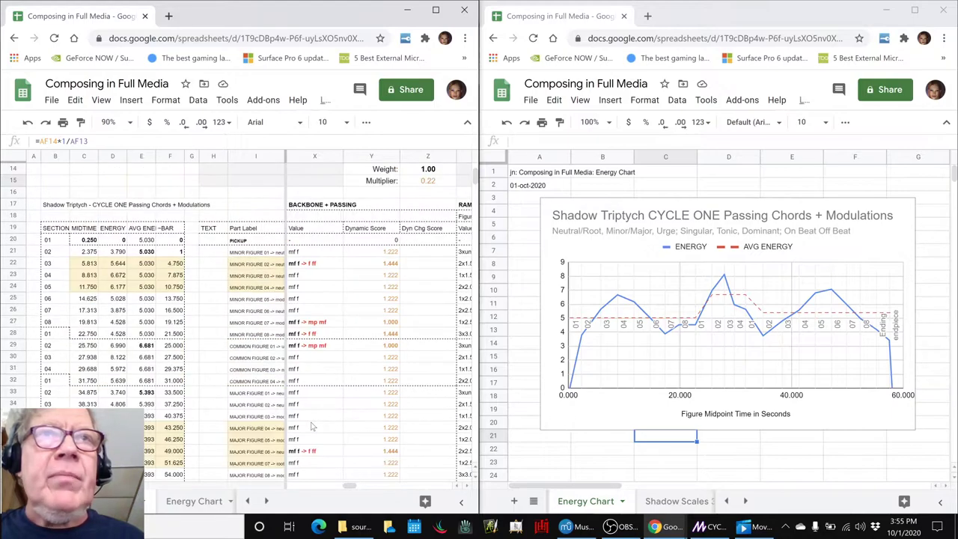
scroll(460, 283, "up", 2)
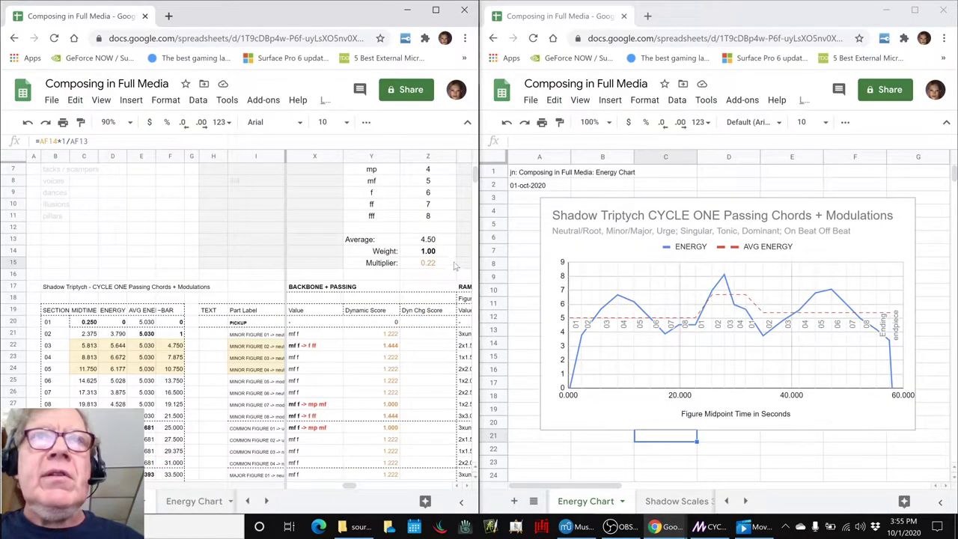
left_click(434, 252)
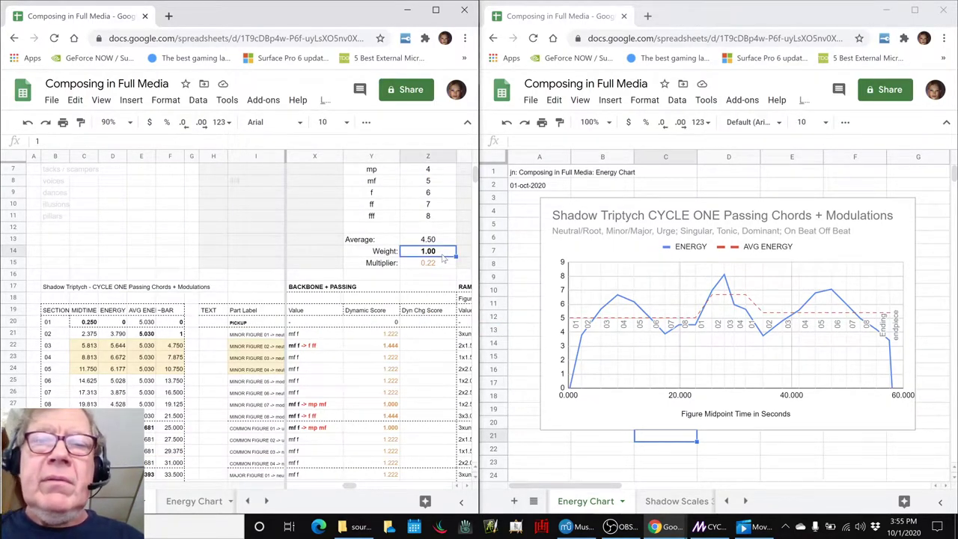
type("0")
left_click(435, 277)
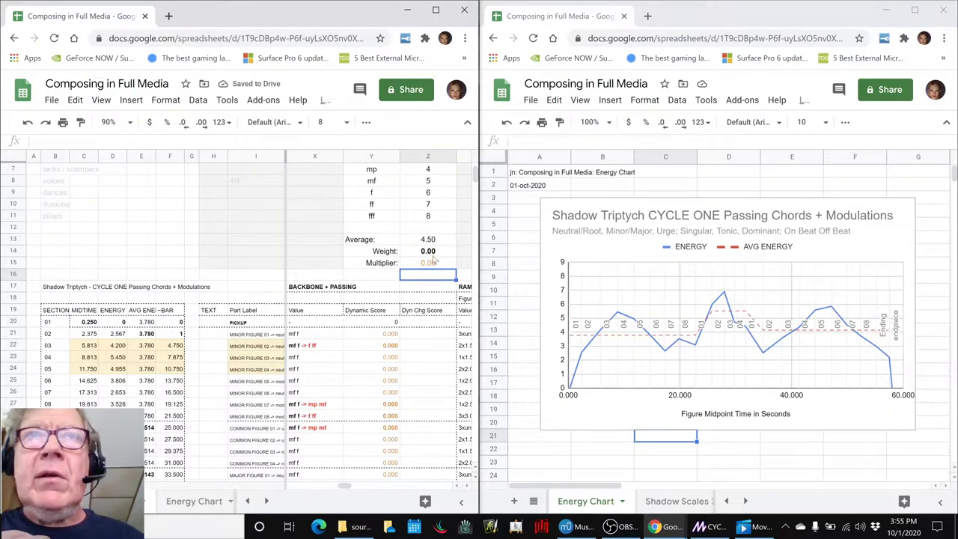
Step: Restore the Backbone + Passing dynamic energy weight in cell Z14 to 1
left_click(432, 254)
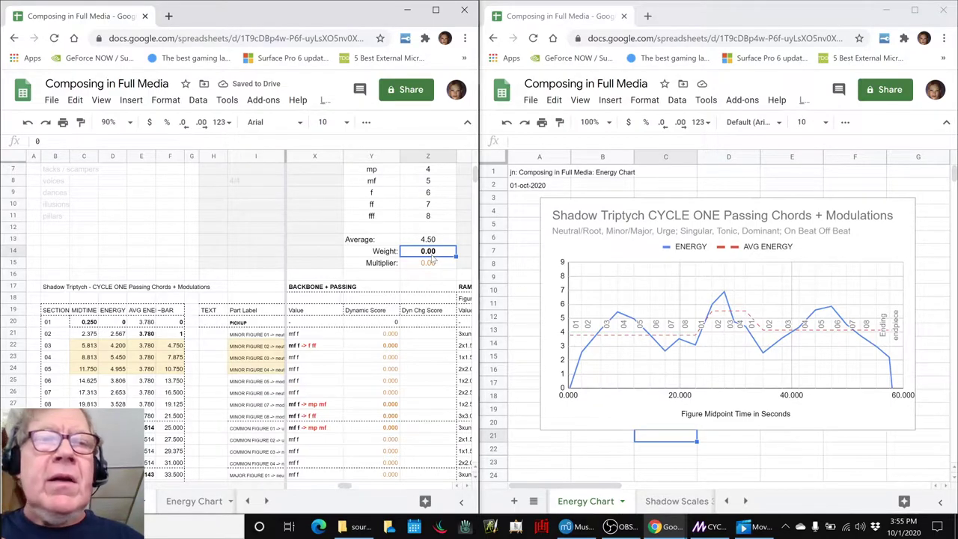
type("1")
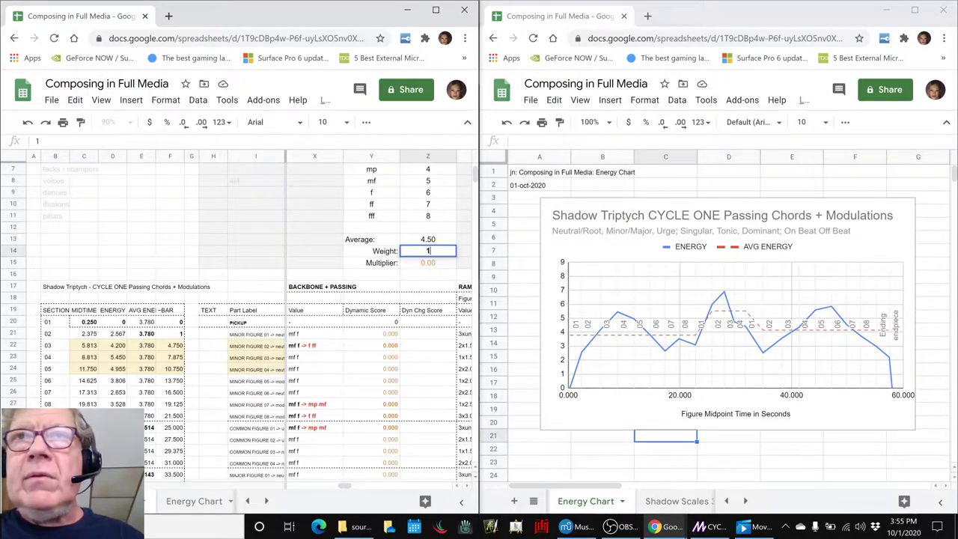
key("Return")
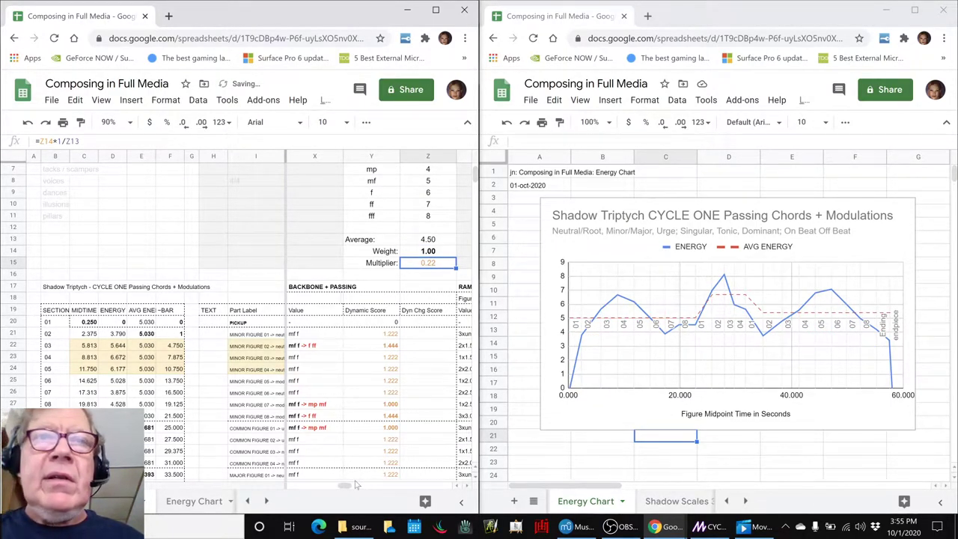
Step: Set the modulation energy weight in cell AF14 to 0 and watch how the energy chart responds
left_click_drag(356, 485, 386, 492)
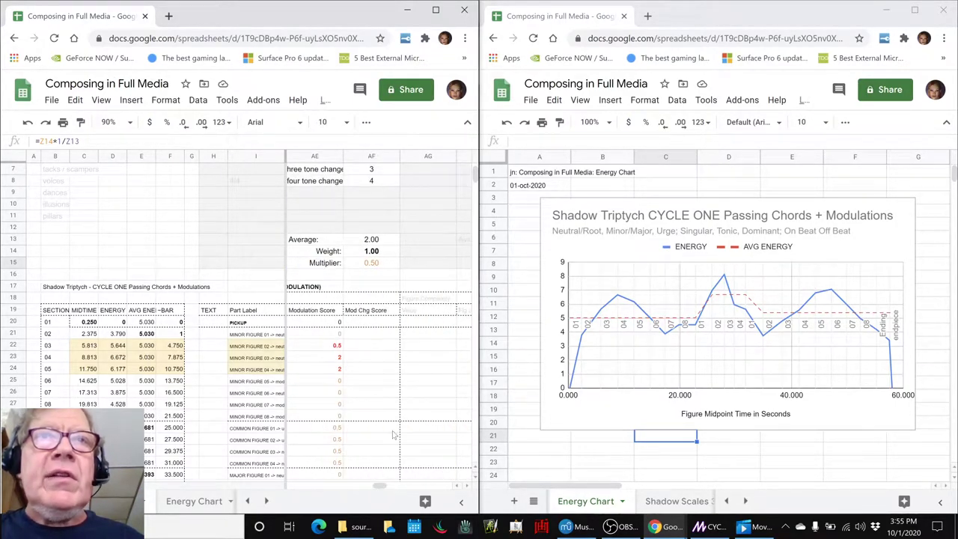
left_click(373, 253)
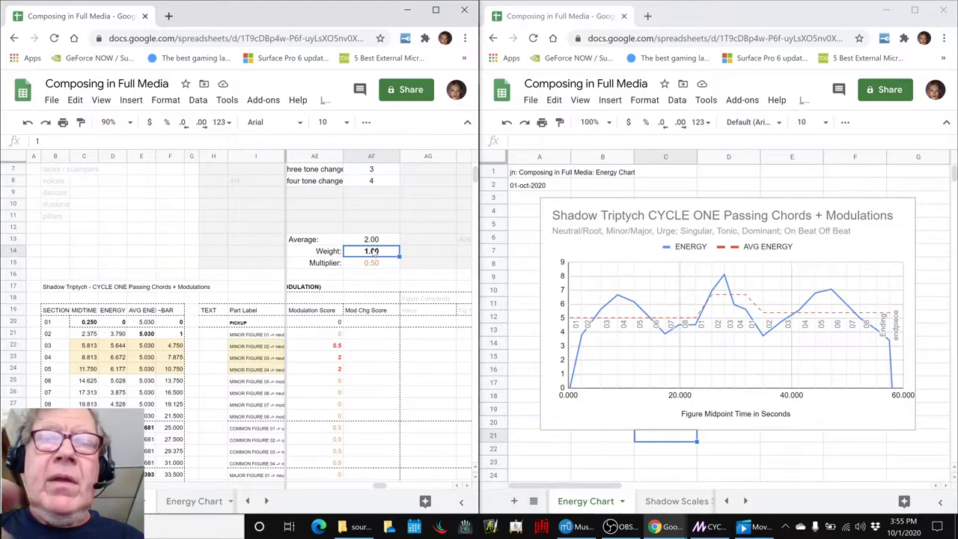
type("0")
left_click(378, 381)
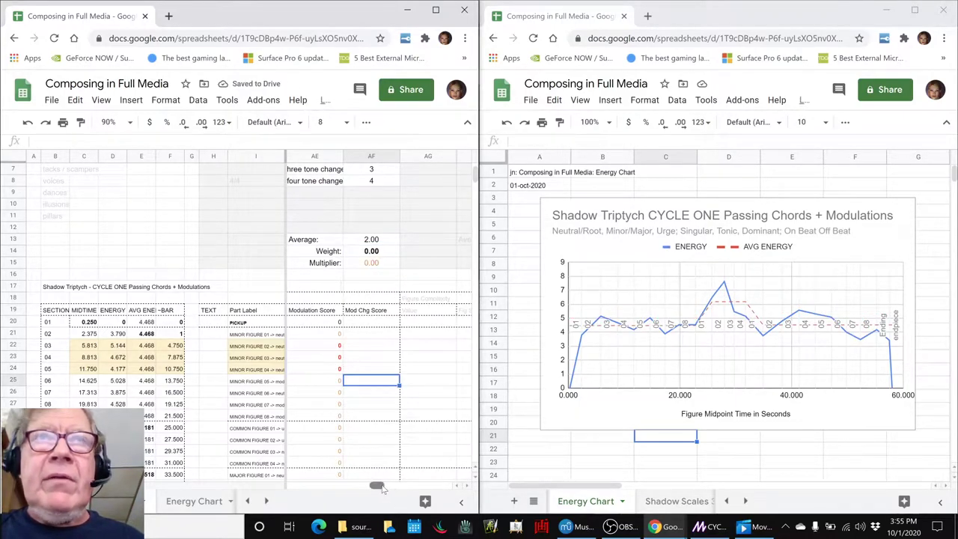
Step: Set the Backbone + Passing dynamic energy weight in cell Z14 to 0 as well to view the chart's underlying shape
left_click_drag(380, 487, 356, 490)
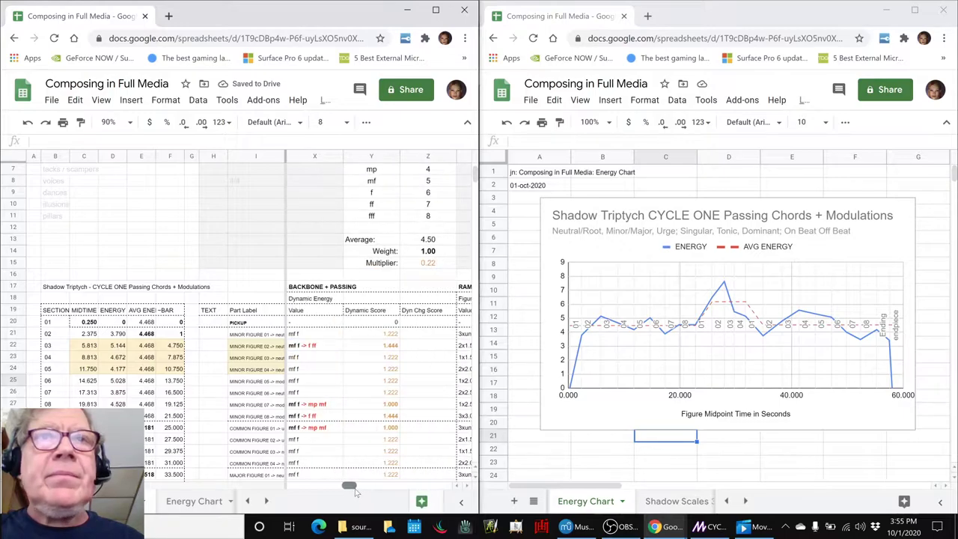
left_click(428, 251)
type("0")
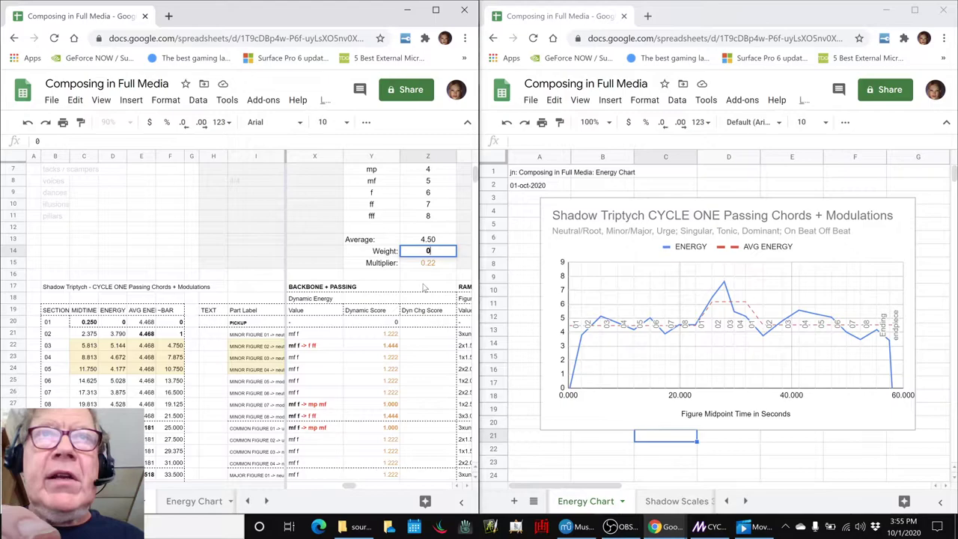
left_click(423, 287)
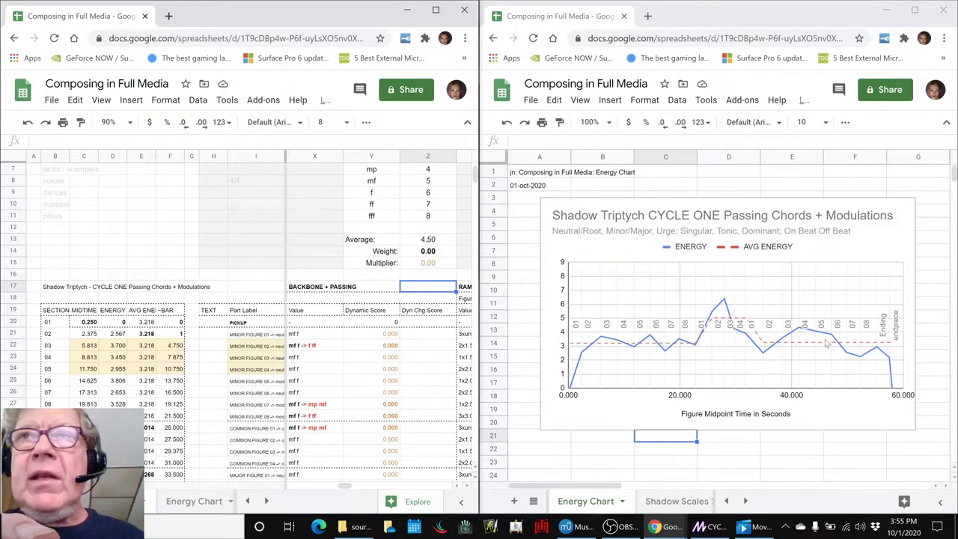
Step: Return the Backbone + Passing dynamic energy weight in cell Z14 to 1
left_click(445, 255)
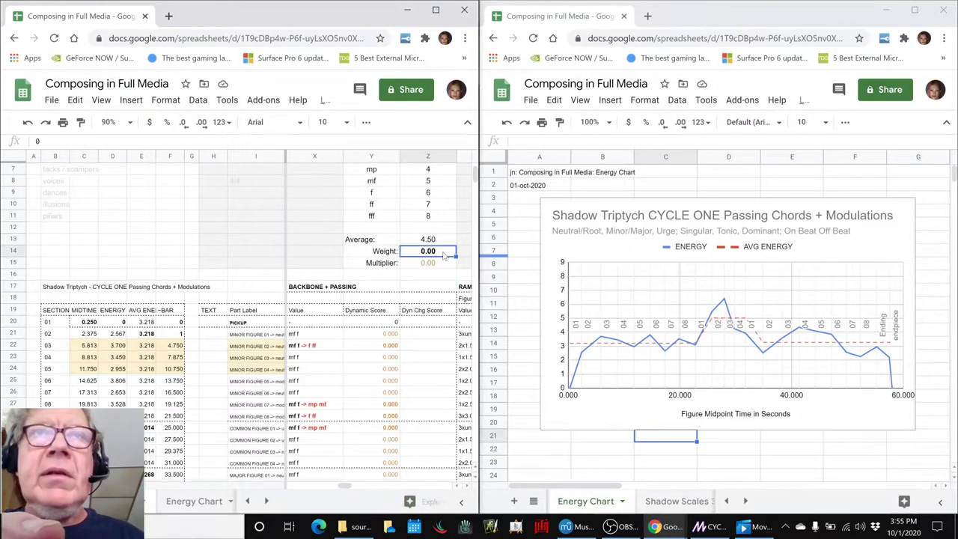
type("1")
key("Return")
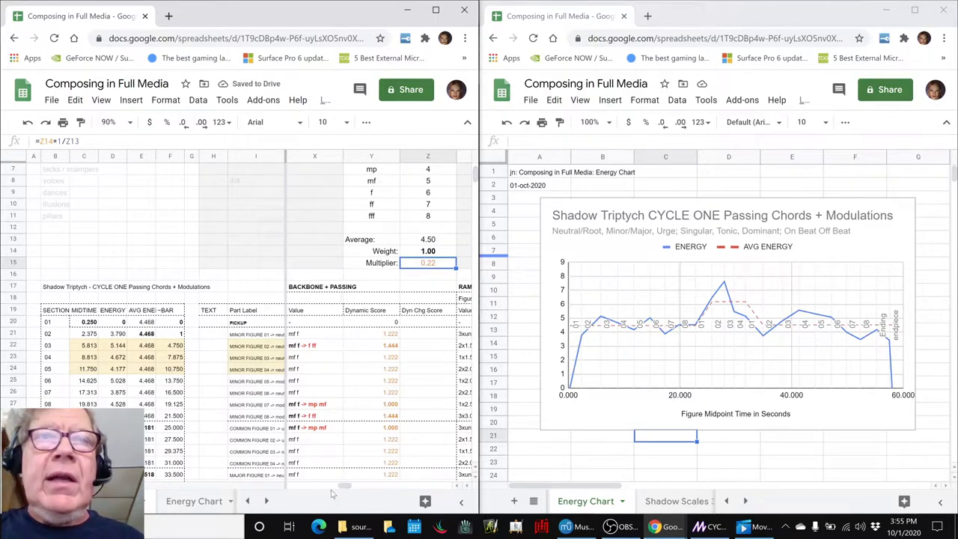
Step: Return the modulation energy weight in cell AF14 to 1
left_click_drag(346, 485, 374, 485)
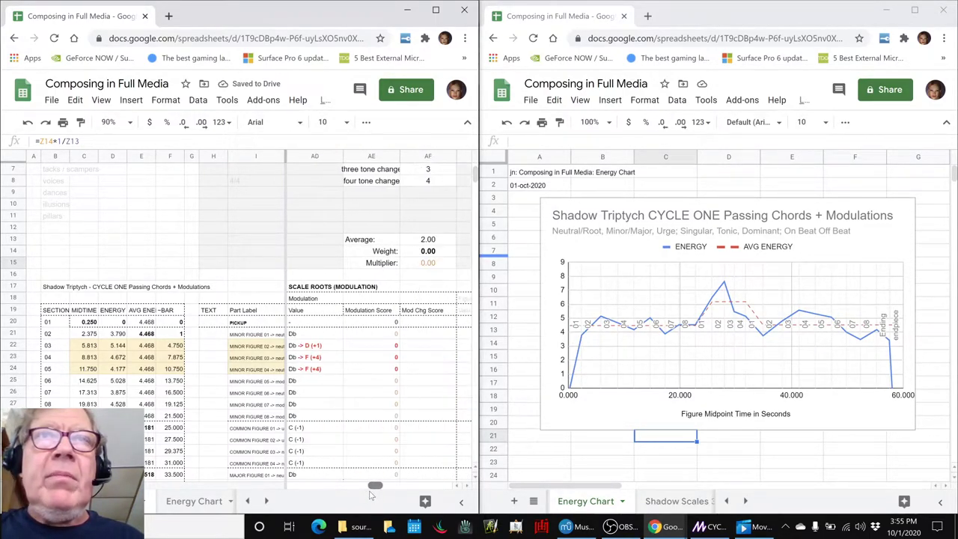
left_click(444, 253)
type("1")
key("Return")
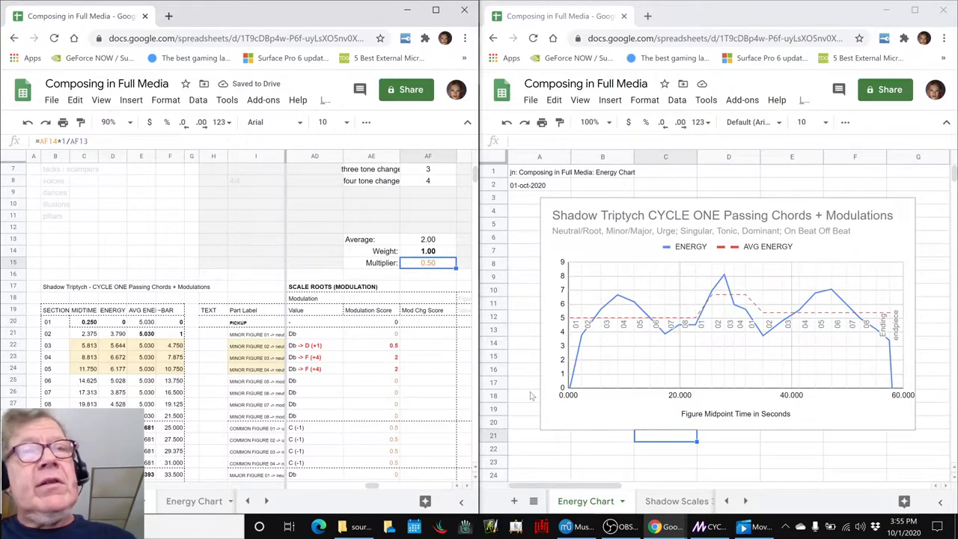
Step: Switch to the 01-oct-2020 session notes and review the Reflection, Ideas, Results and Ideas Next Time entries
key("alt+Tab")
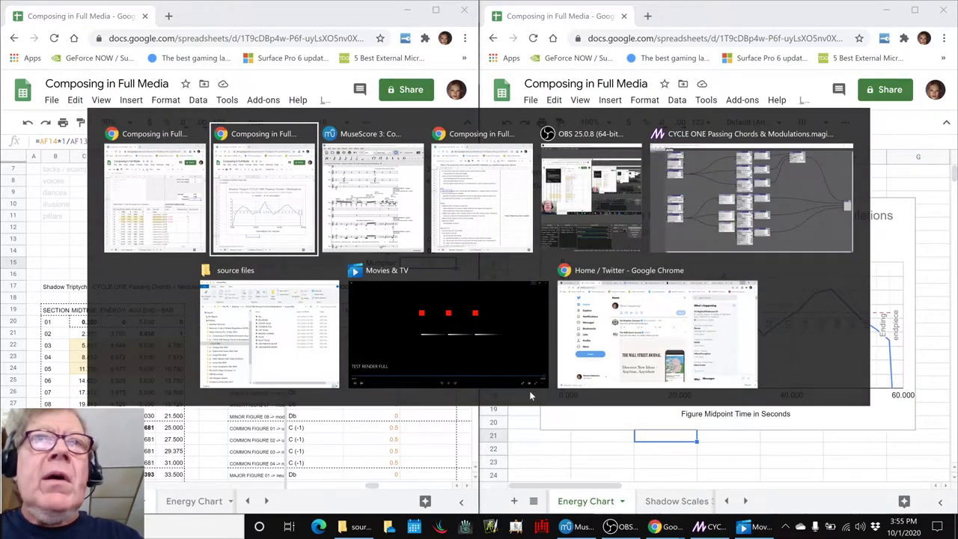
key("alt+Tab")
key("alt+Tab")
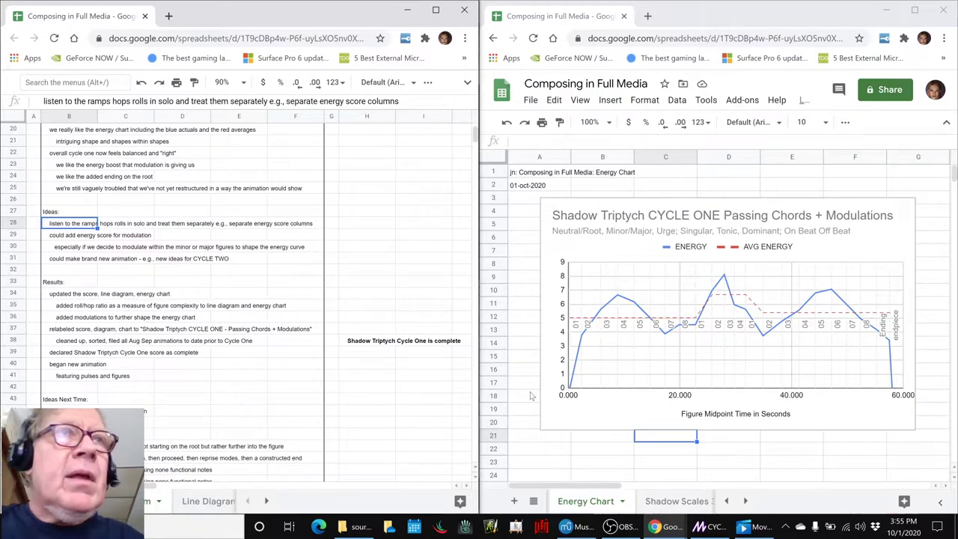
left_click(104, 295)
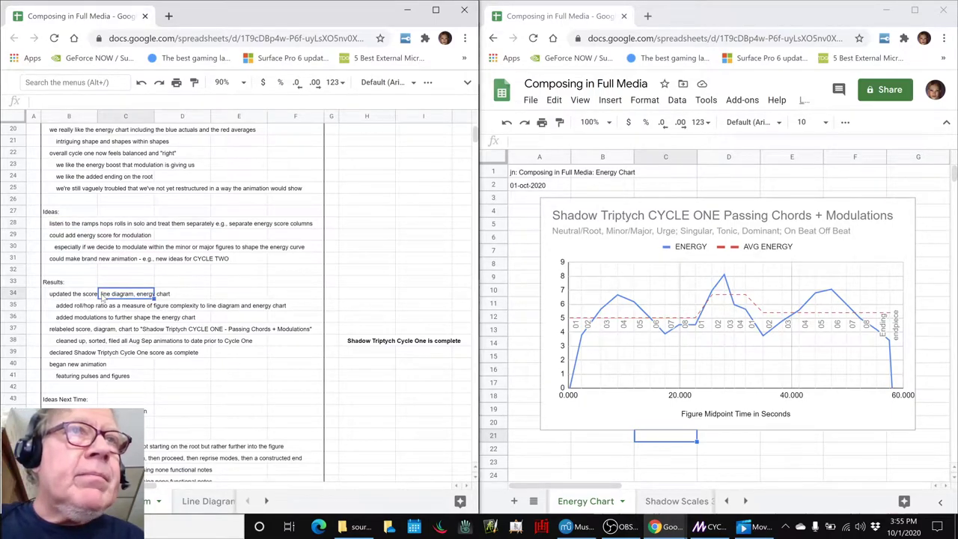
scroll(58, 180, "up", 5)
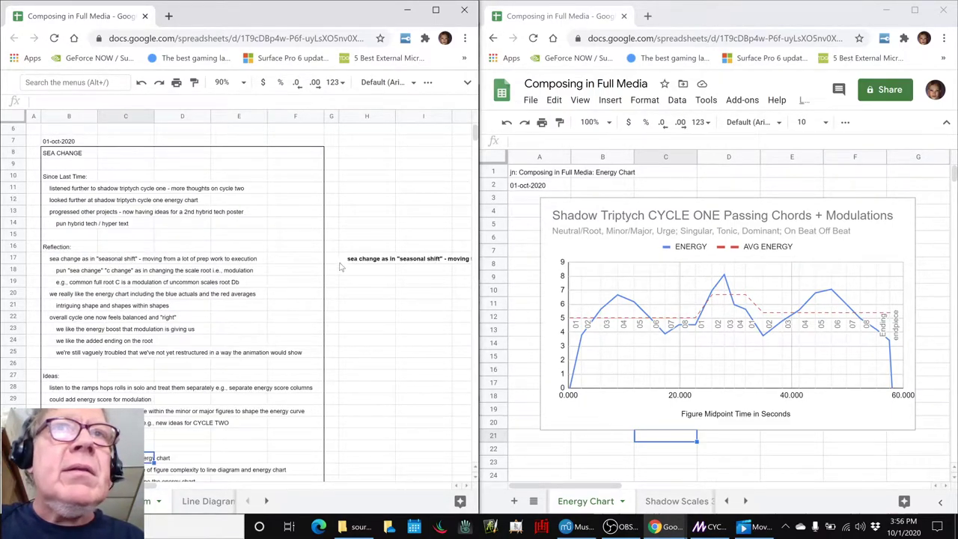
scroll(124, 329, "down", 7)
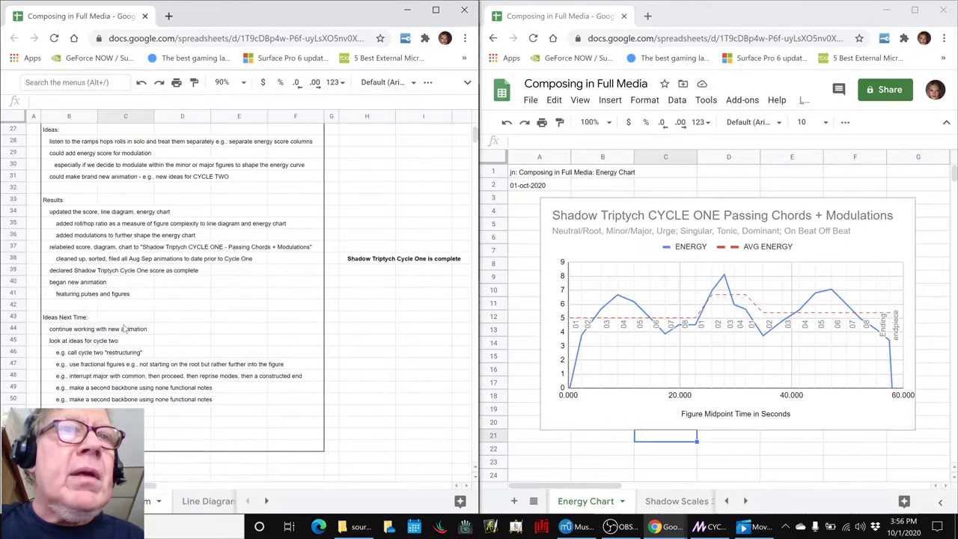
scroll(124, 330, "down", 3)
left_click(380, 168)
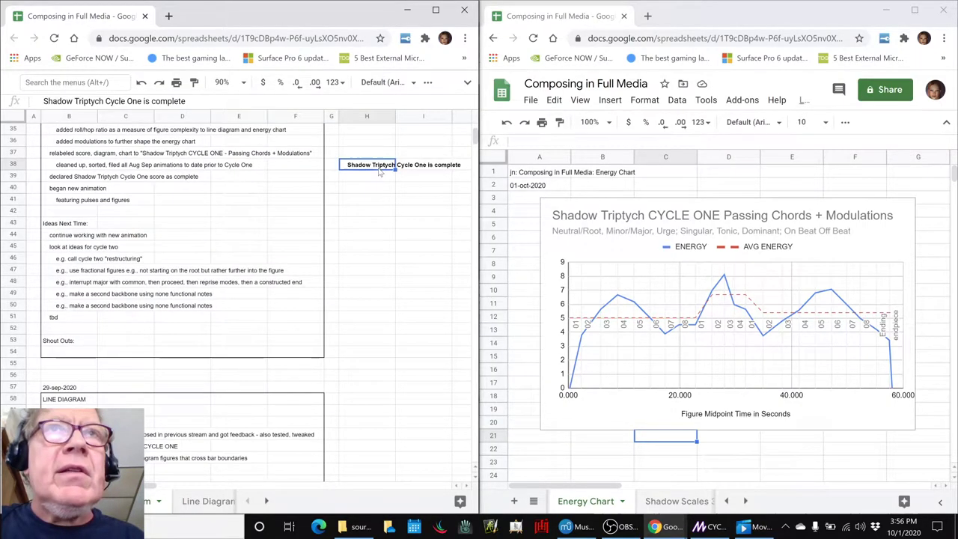
left_click(102, 192)
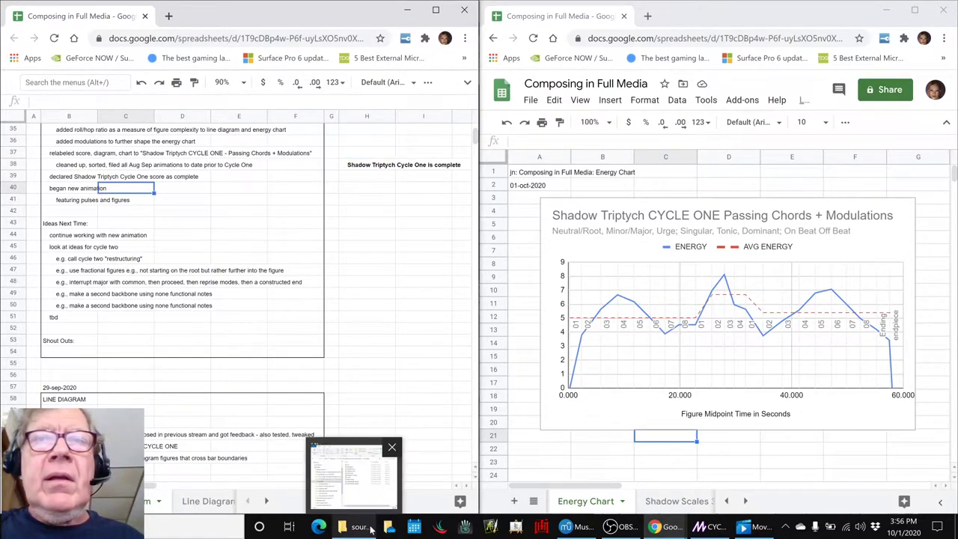
Step: Switch to the Cycle One score in MuseScore and examine its opening Backbone, Passing Chords and Pulse staves
mouse_move(728, 530)
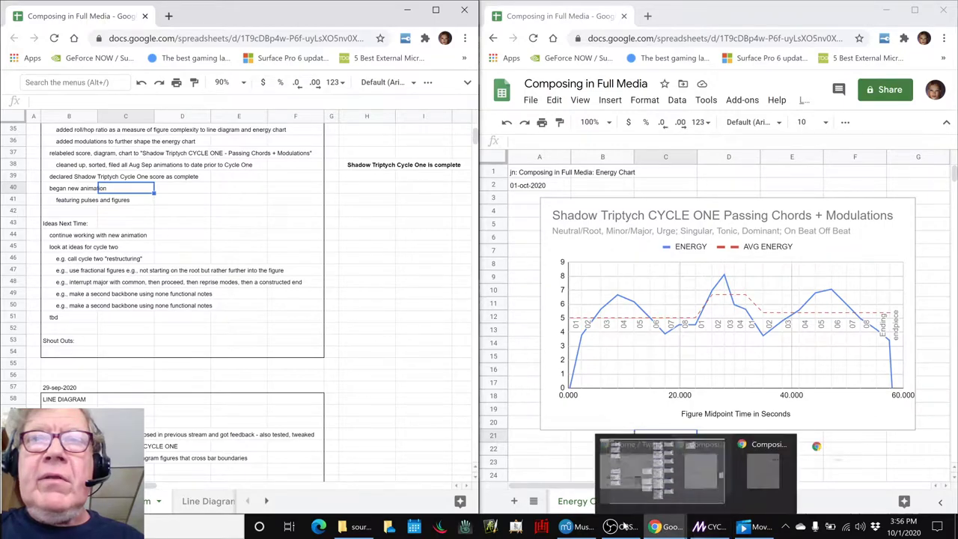
left_click(579, 527)
scroll(605, 408, "up", 10)
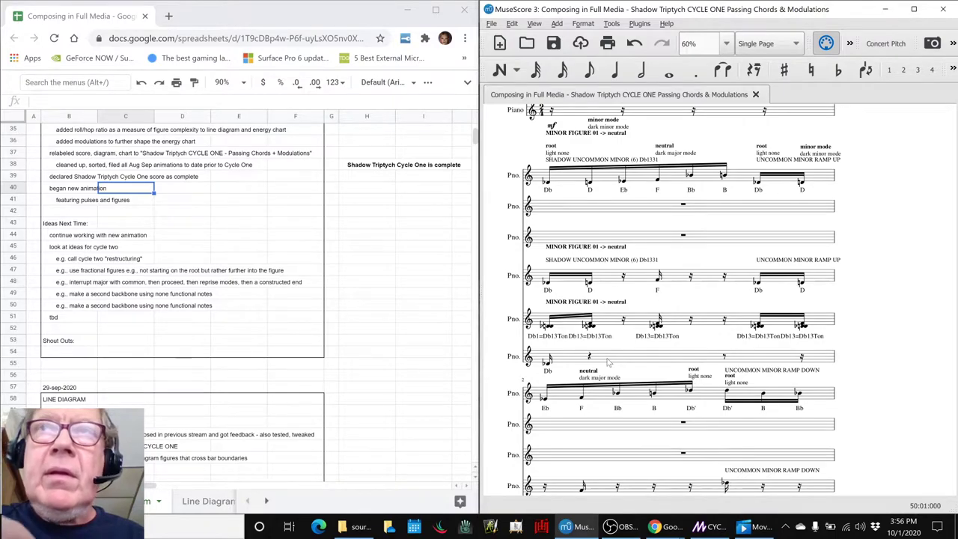
key("F10")
key("F10")
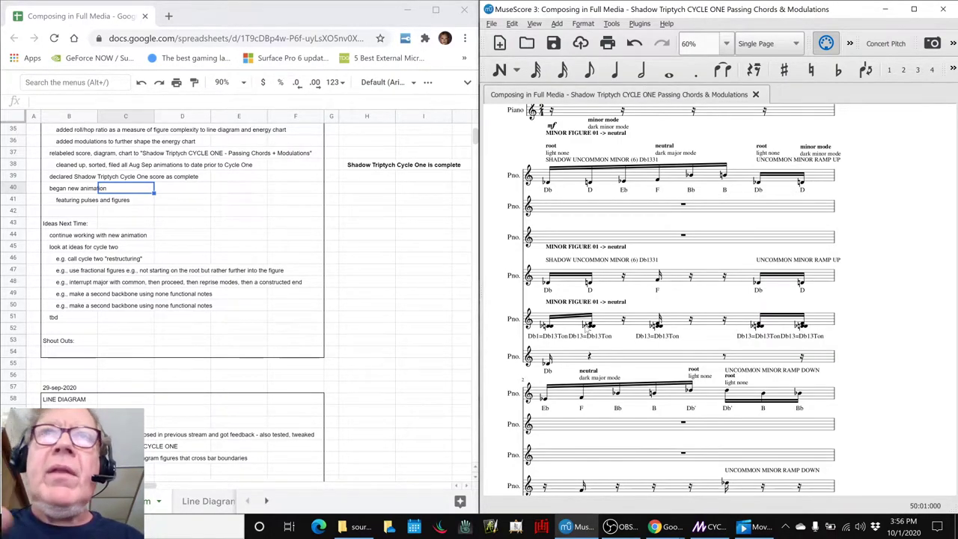
scroll(588, 328, "up", 8)
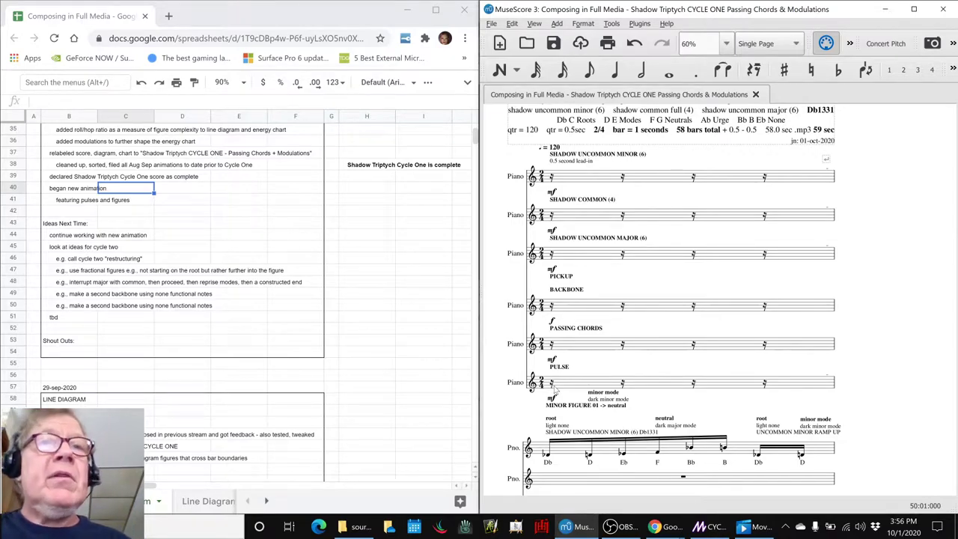
Step: Check the MP3 stems in the source files folder and switch to the Cycle One animation project in Magic
left_click(356, 526)
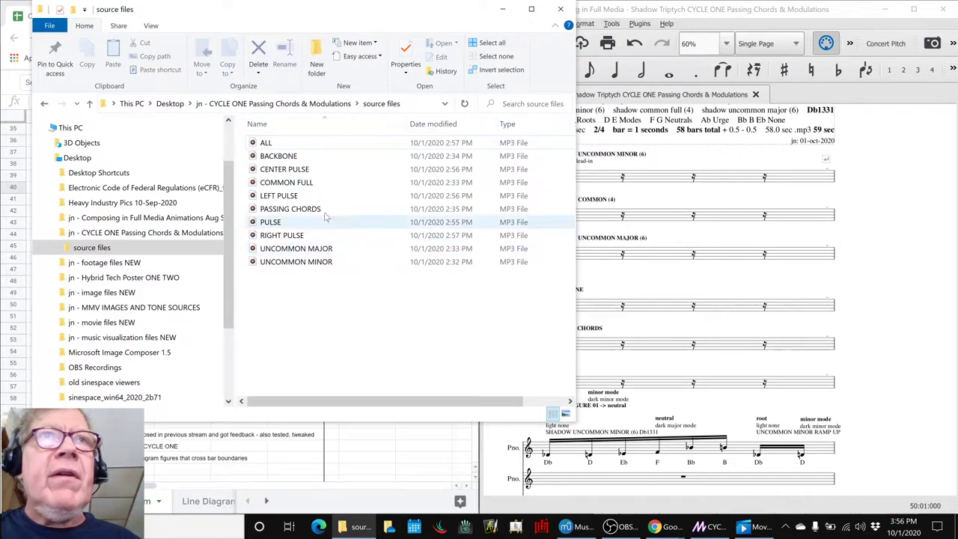
left_click(342, 526)
left_click(702, 526)
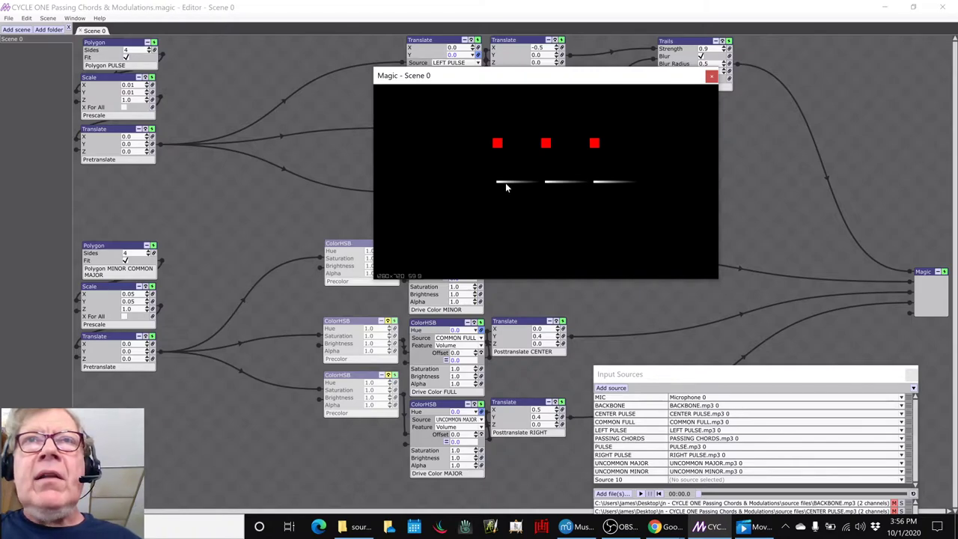
Step: Move the Scene 0 preview window off the upper pulse nodes and play the animation
left_click(317, 214)
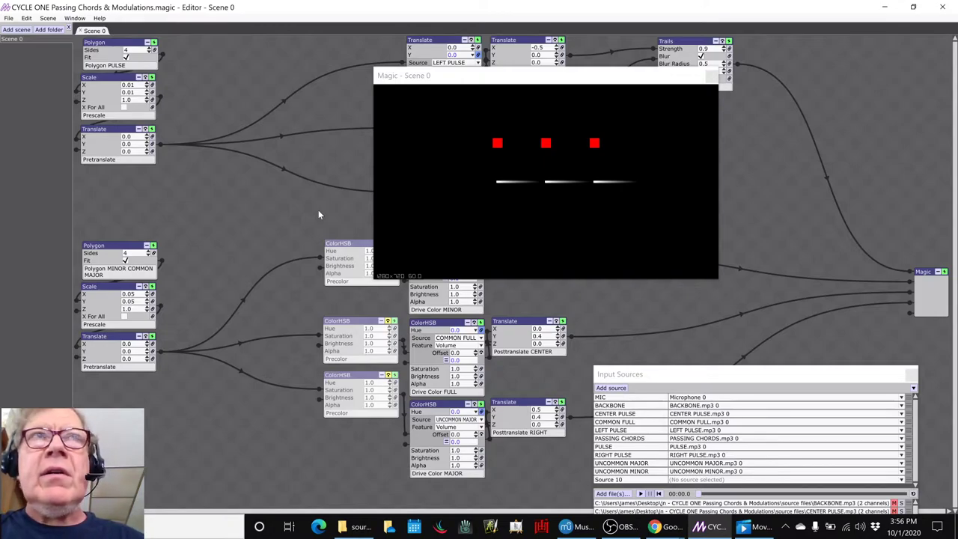
key("space")
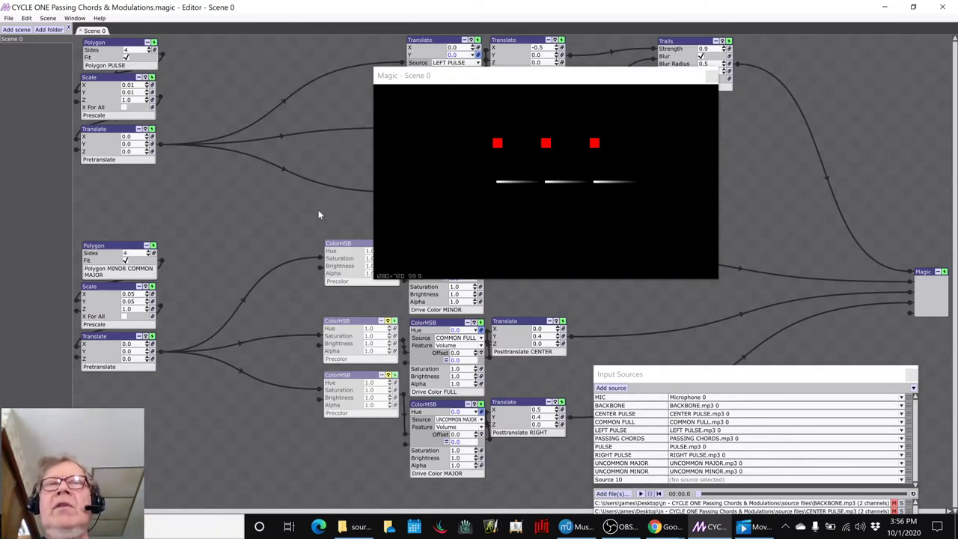
left_click_drag(640, 78, 714, 91)
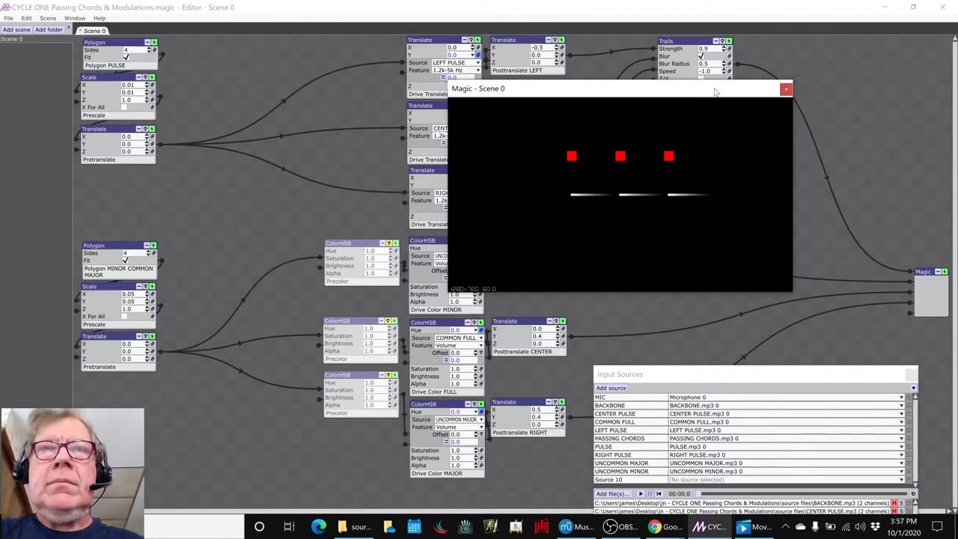
key("space")
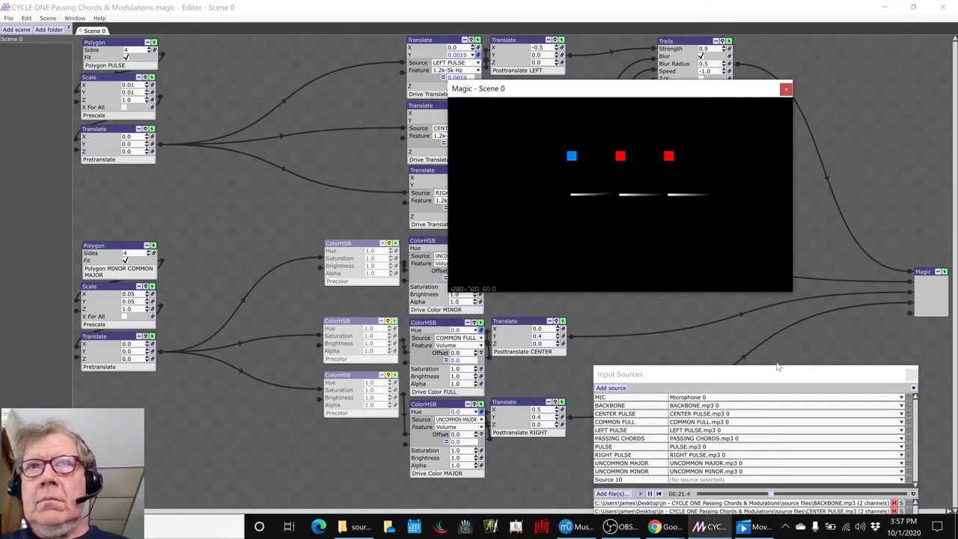
Step: Reposition the Input Sources and Scene 0 preview windows to expose the audio file list and the pulse and color nodes
left_click_drag(778, 367, 767, 324)
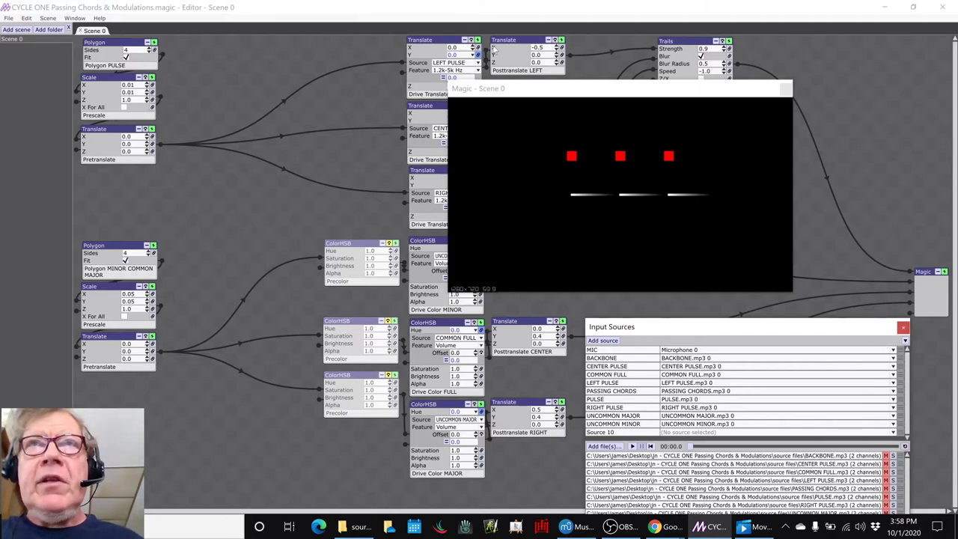
left_click(524, 93)
left_click_drag(524, 93, 623, 85)
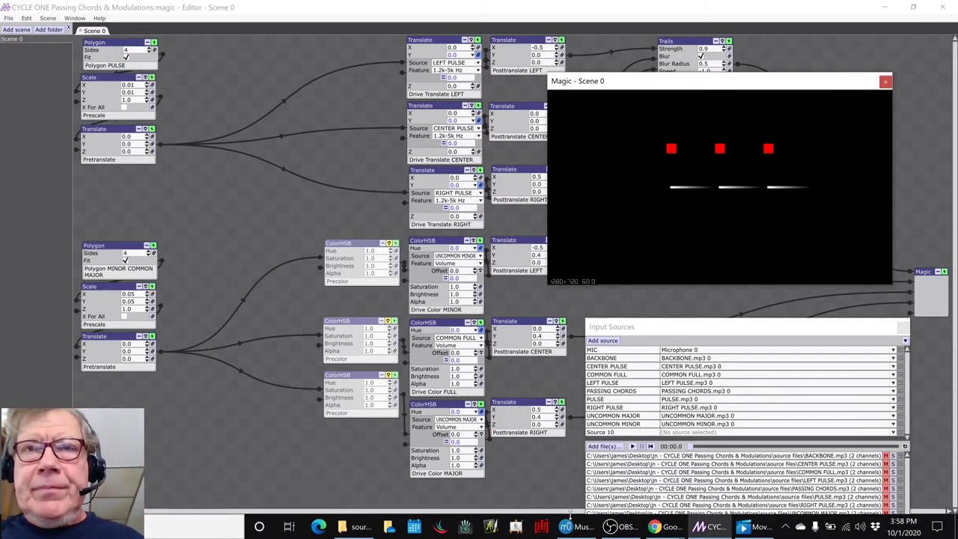
Step: Switch to the Composing in Full Media notes and extend the new-animation idea in B44 with "e.g., add backbone and passing chords"
key("alt+Tab")
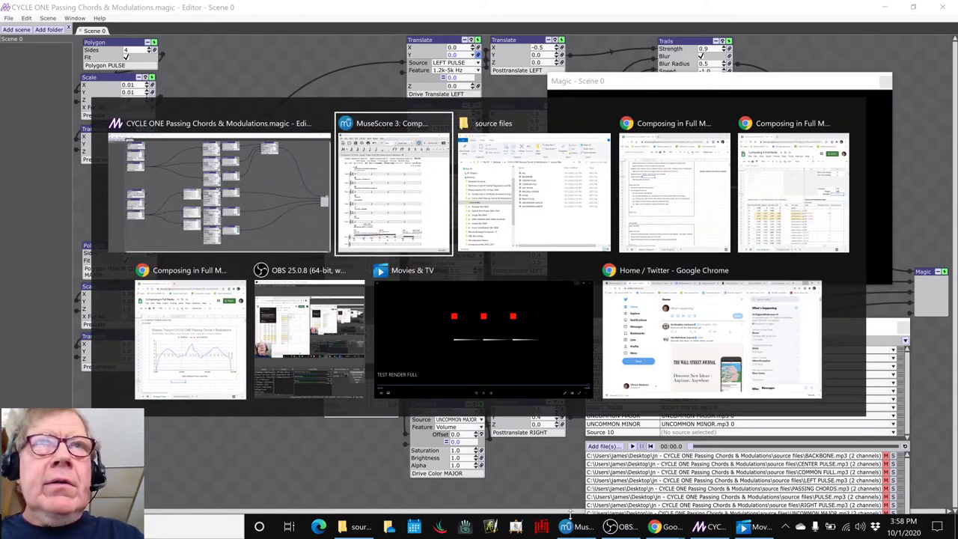
key("alt+Tab")
key("alt+Tab")
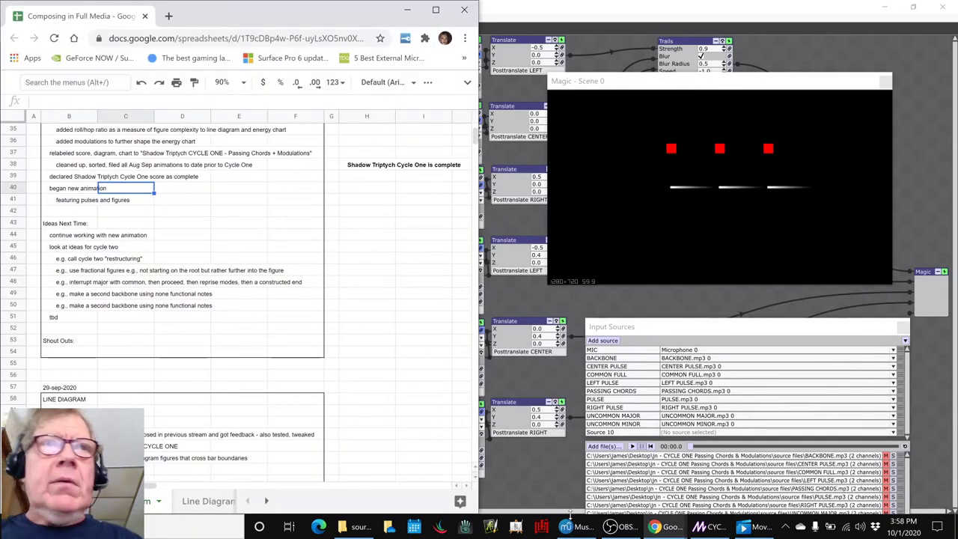
left_click(68, 238)
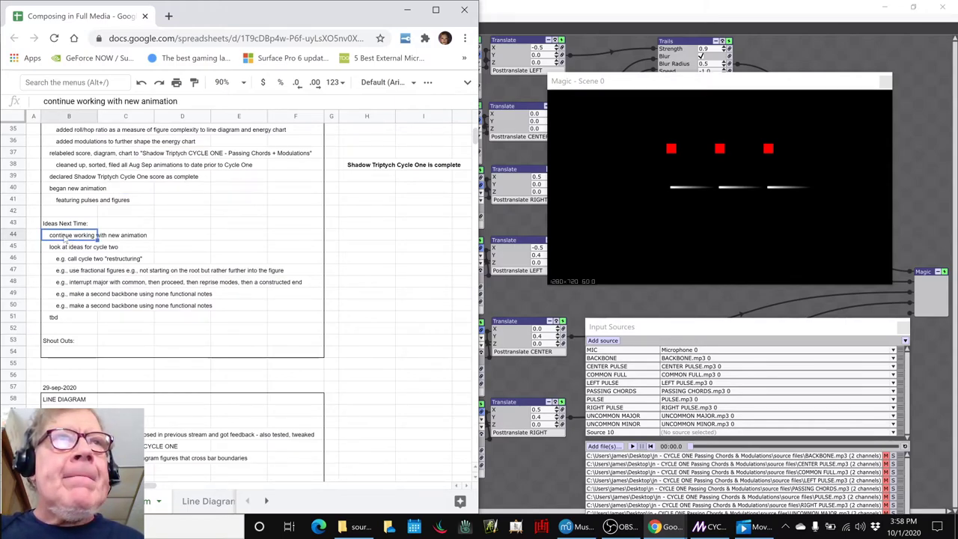
key("Return")
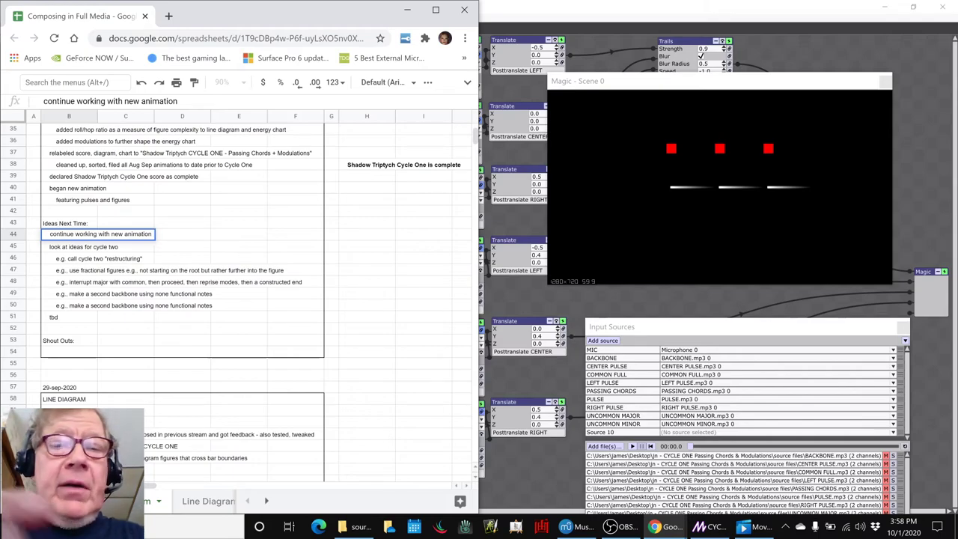
type("e.g.,")
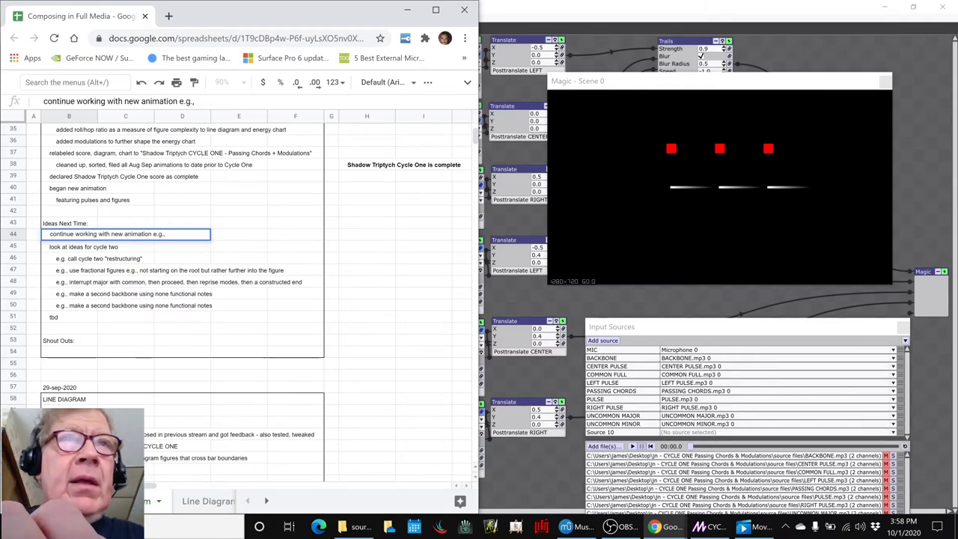
type("add ")
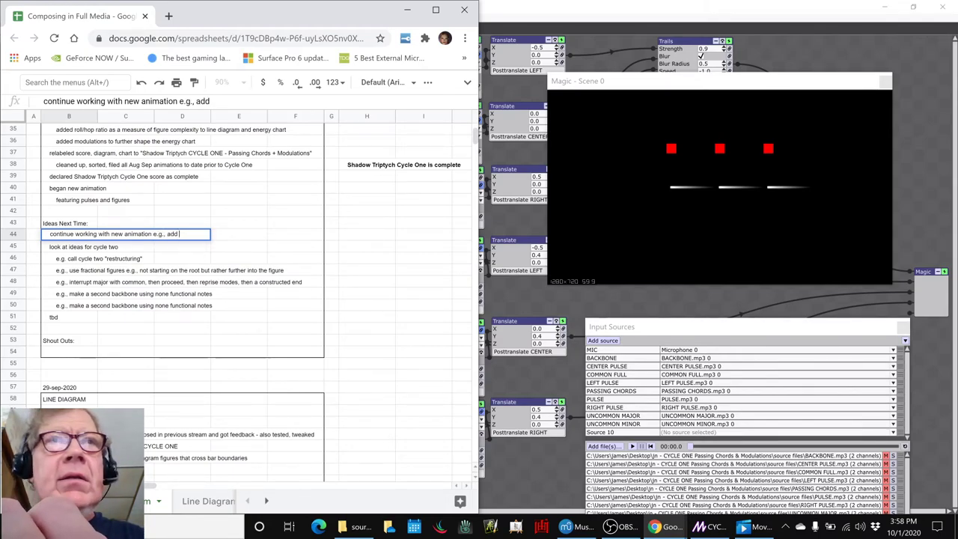
type("backbone")
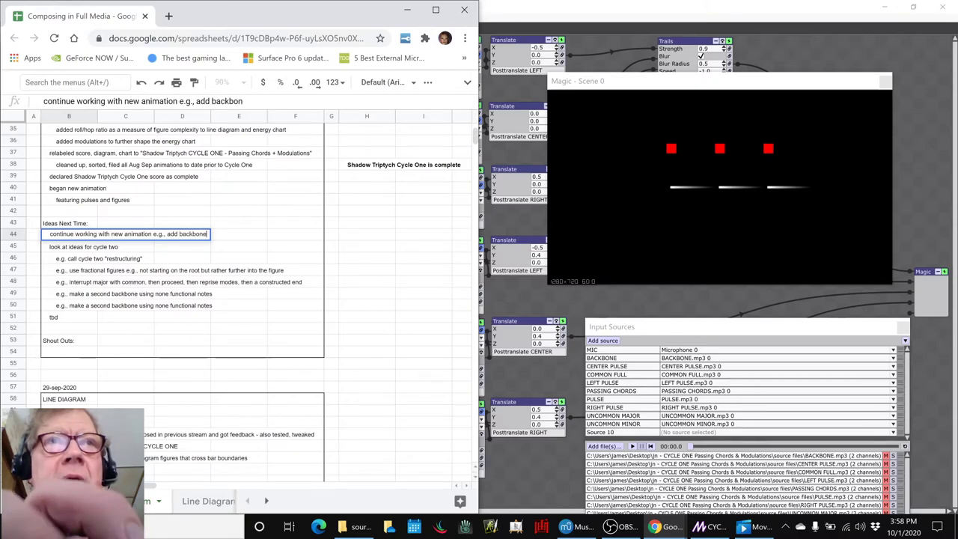
type(" and passing chords")
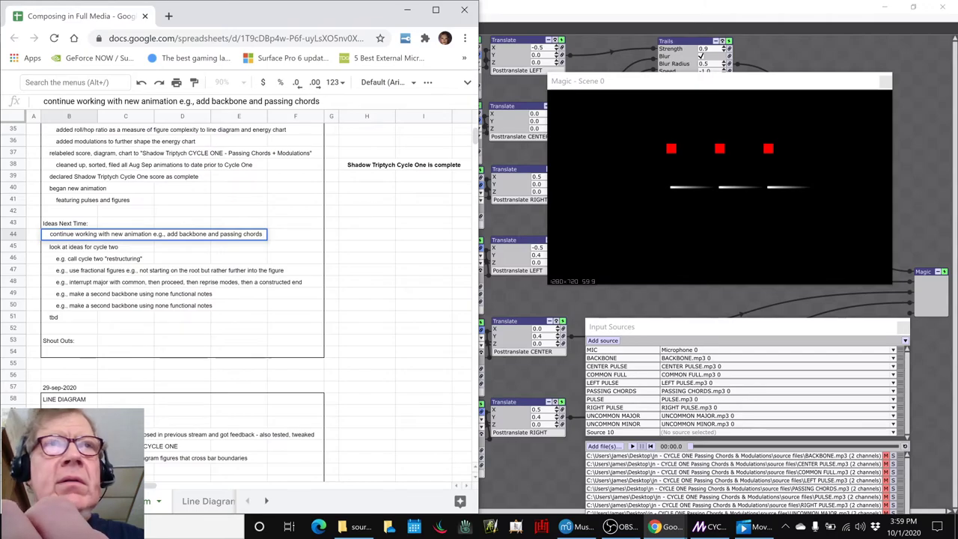
key("Return")
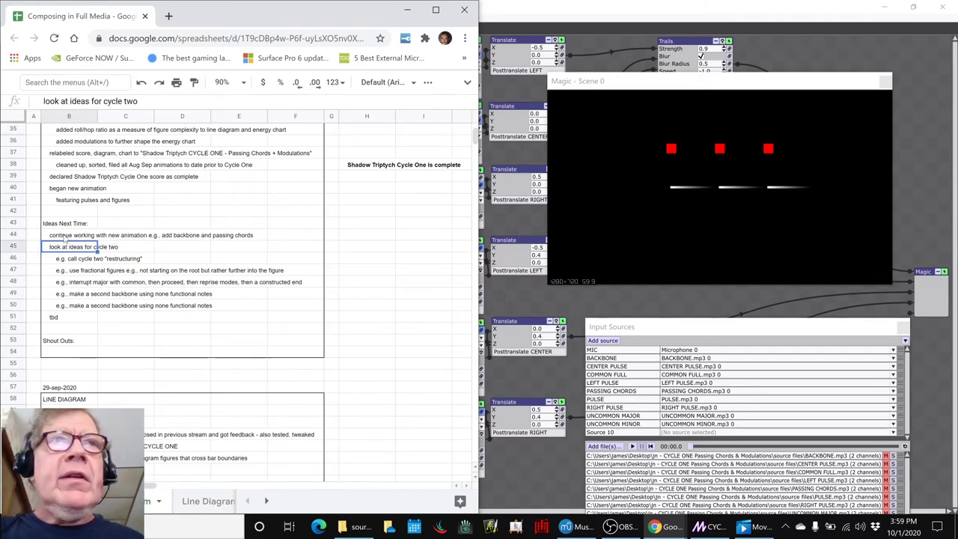
Step: Review the Ideas Next Time entries, from the cycle two "restructuring" and second backbone ideas to the new-animation idea
left_click(118, 262)
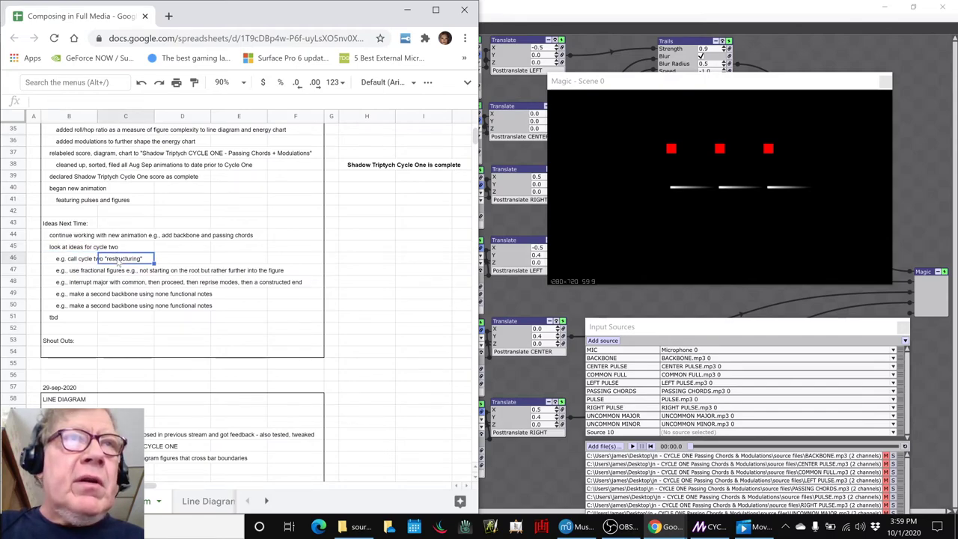
left_click(82, 305)
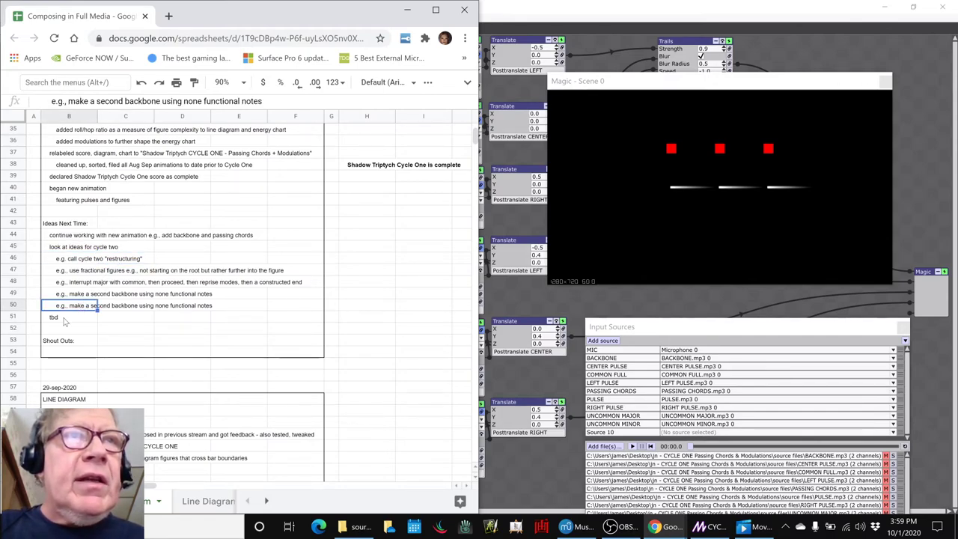
left_click(64, 320)
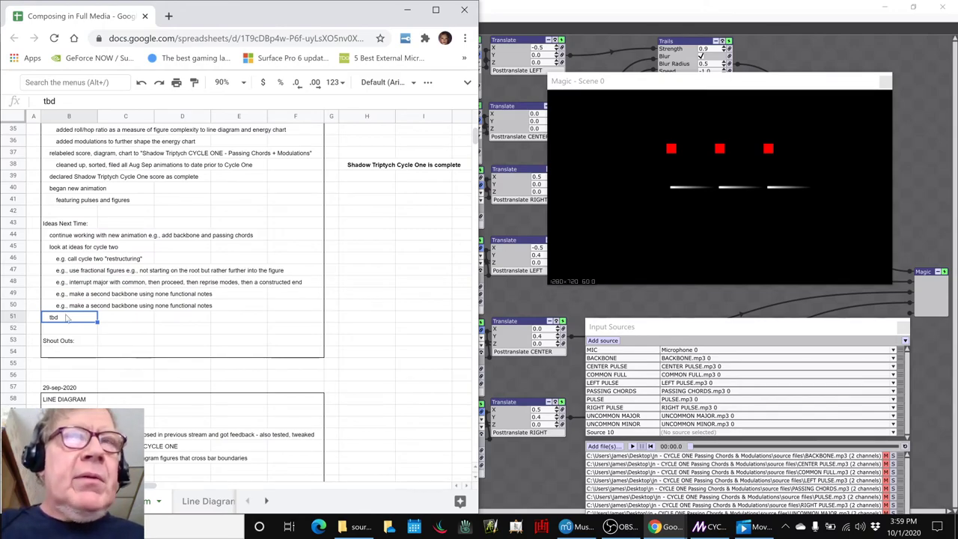
left_click(56, 238)
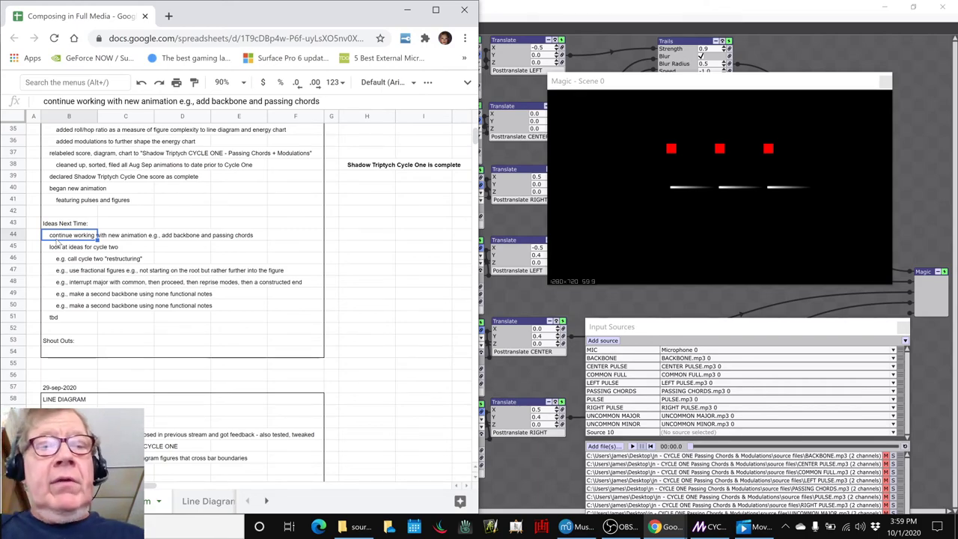
Step: Look through the open windows, moving from the session notes past the score and source files to the Cycle One energy chart
key("alt+Tab")
key("alt+Tab")
key("alt+Tab")
key("alt+Tab")
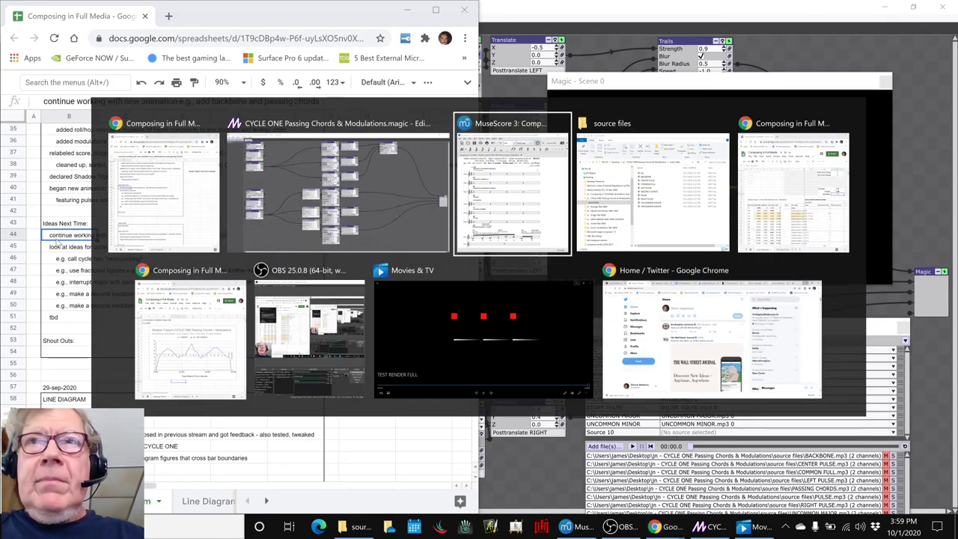
key("alt+Tab")
key("alt+Tab")
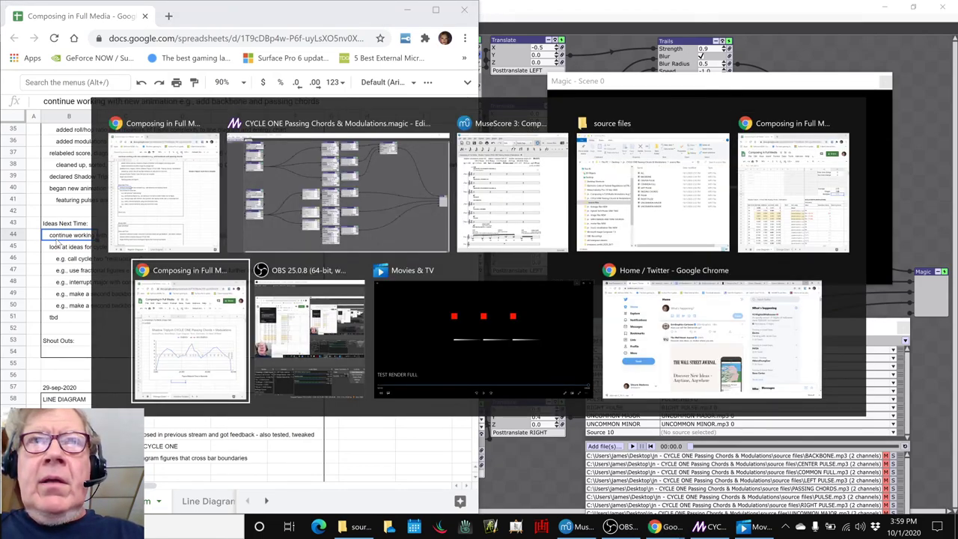